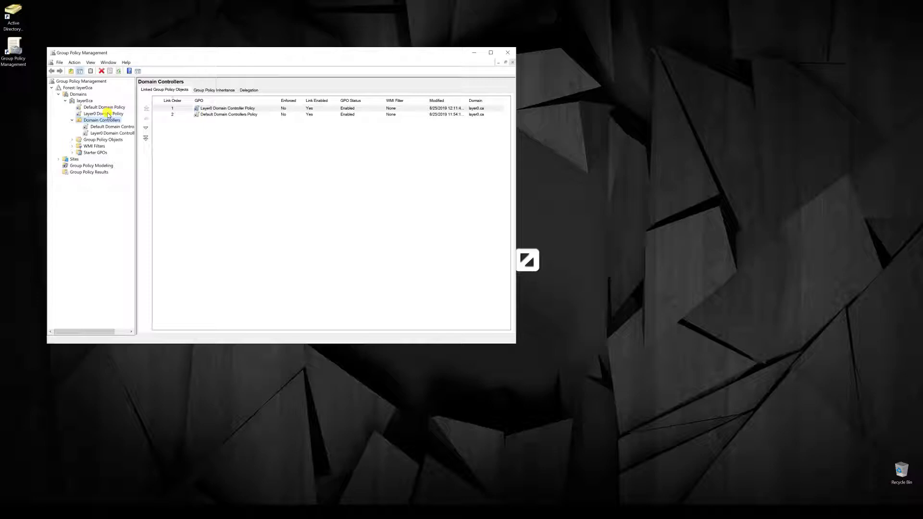
Step: Open Layer0 Domain Policy for editing and show the computer's Security Options under Windows Settings, Security Settings, Local Policies
{"action": "right_click", "coordinate": [108, 114]}
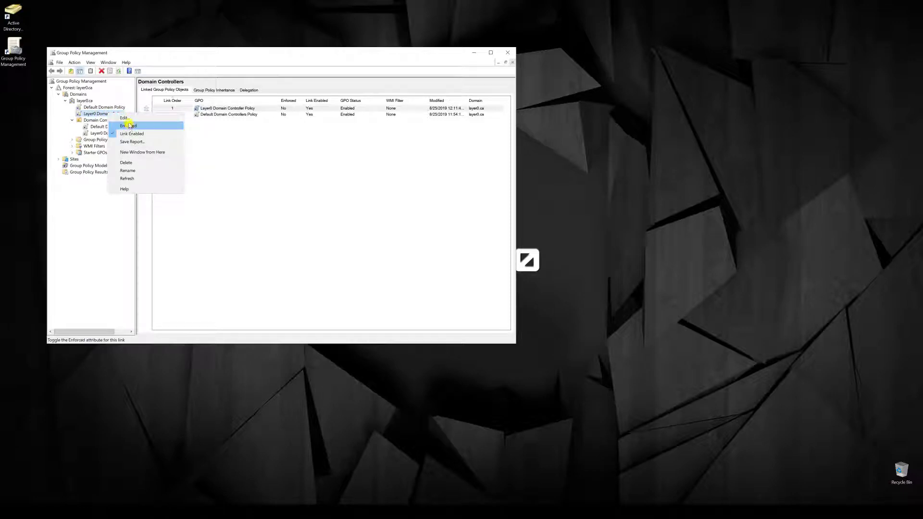
{"action": "left_click", "coordinate": [126, 119]}
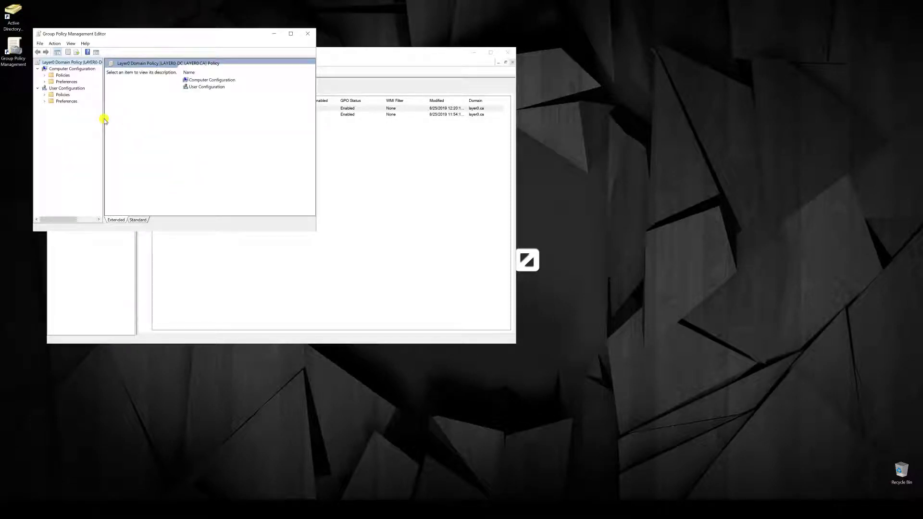
{"action": "left_click", "coordinate": [44, 76]}
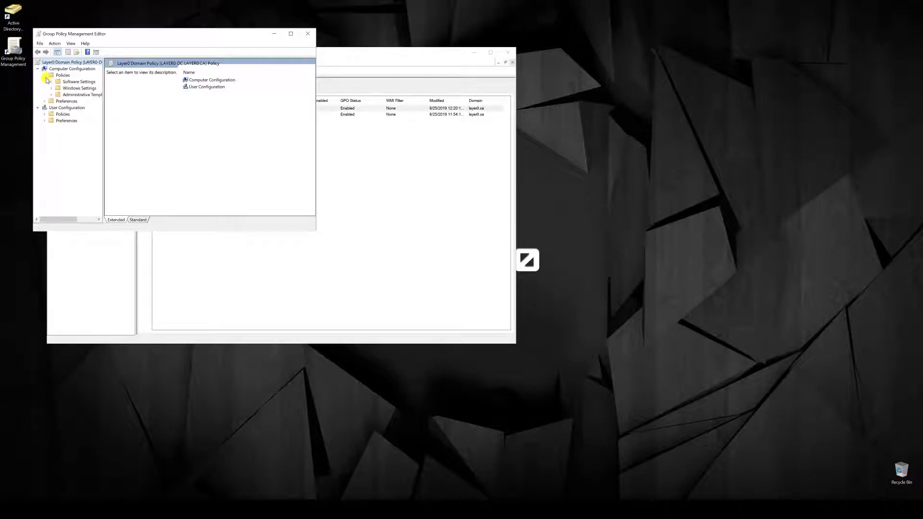
{"action": "left_click", "coordinate": [52, 89]}
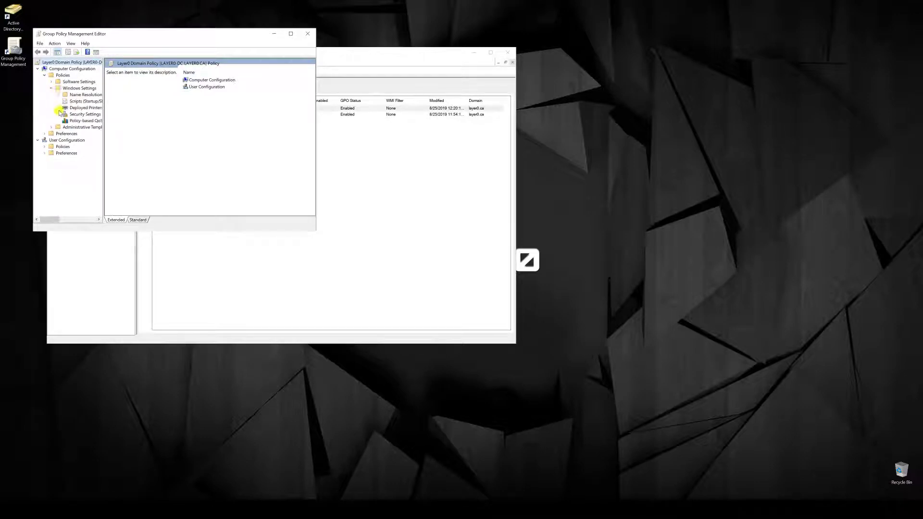
{"action": "left_click", "coordinate": [58, 114]}
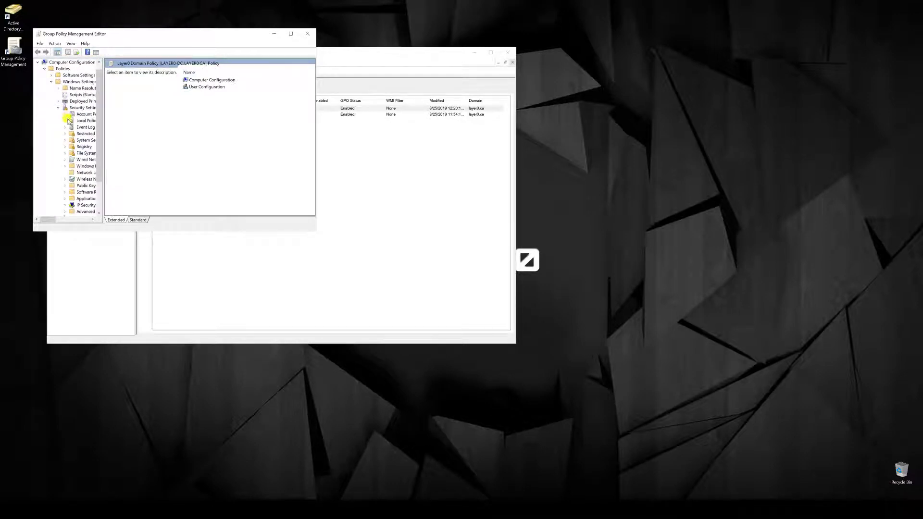
{"action": "left_click", "coordinate": [66, 120]}
{"action": "left_click", "coordinate": [89, 140]}
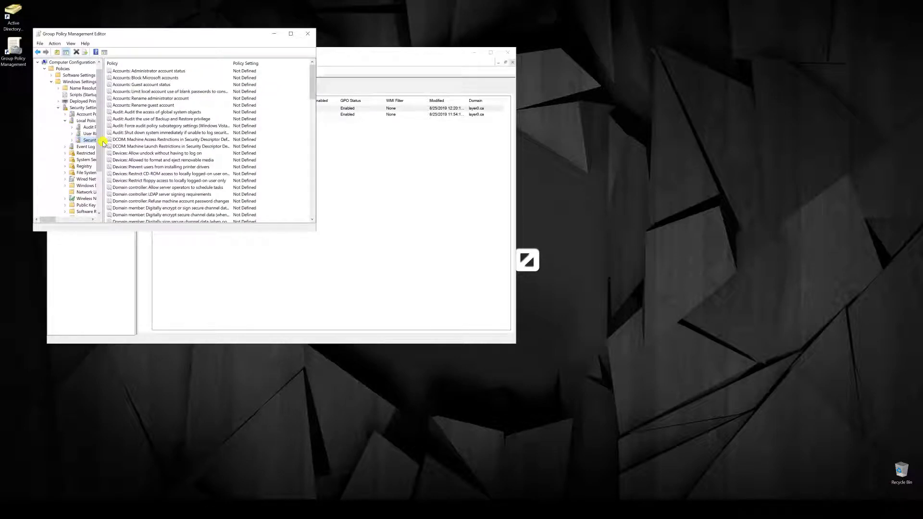
Step: Define the "Accounts: Administrator account status" policy as Enabled
{"action": "double_click", "coordinate": [180, 72]}
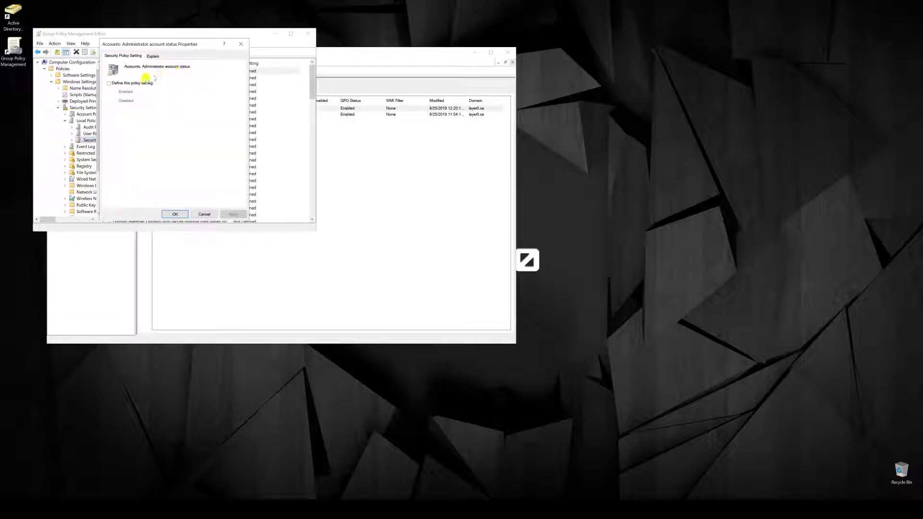
{"action": "left_click", "coordinate": [140, 83]}
{"action": "left_click", "coordinate": [232, 214]}
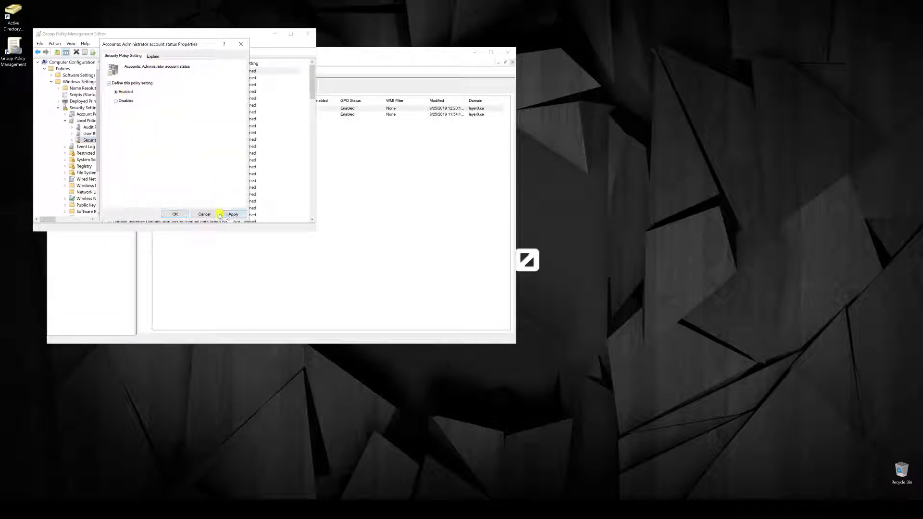
{"action": "left_click", "coordinate": [176, 214]}
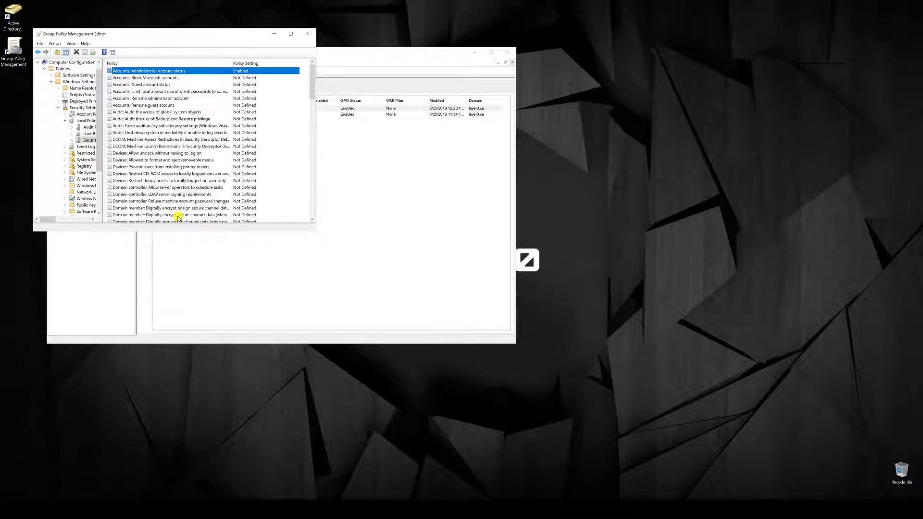
Step: Define the "Accounts: Rename administrator account" policy and enter the new administrator account name
{"action": "double_click", "coordinate": [157, 99]}
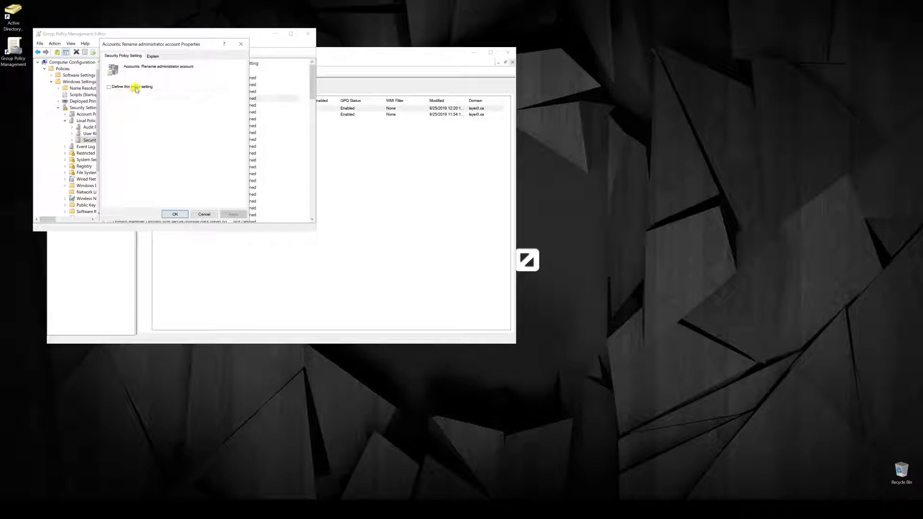
{"action": "left_click", "coordinate": [136, 88]}
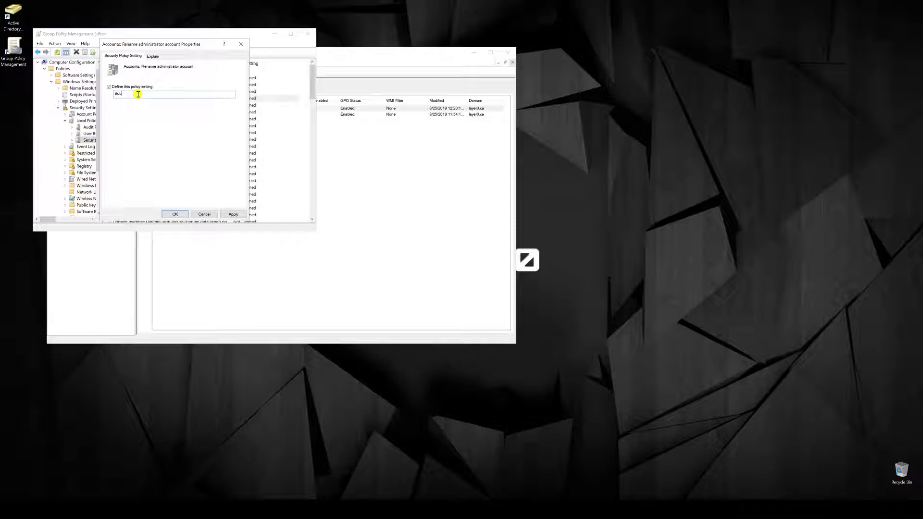
{"action": "key", "text": "Return"}
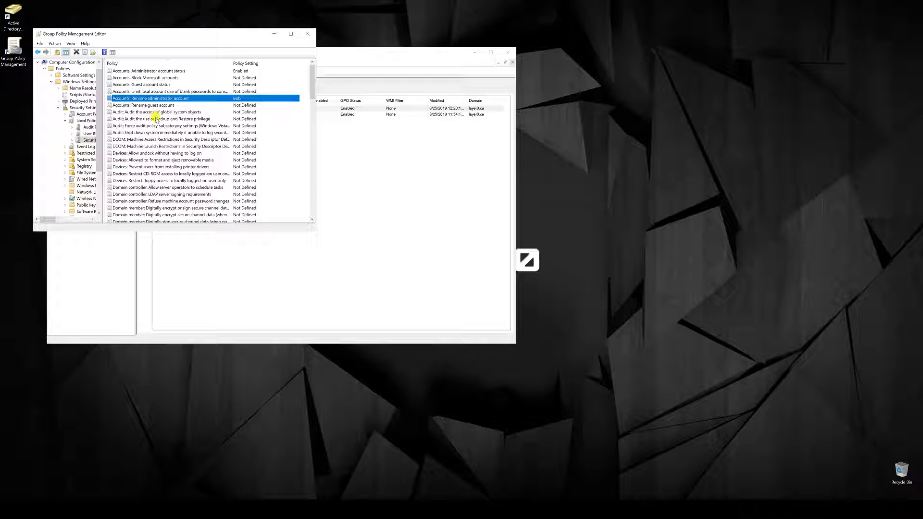
Step: Define the "Network access: Allow anonymous SID/Name translation" policy as Disabled
{"action": "scroll", "coordinate": [152, 144], "scroll_direction": "down", "scroll_amount": 9}
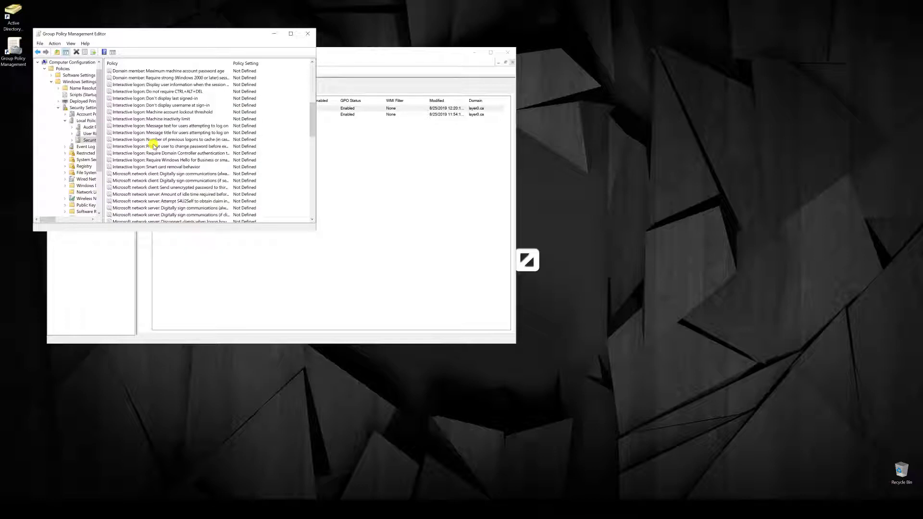
{"action": "scroll", "coordinate": [153, 145], "scroll_direction": "down", "scroll_amount": 5}
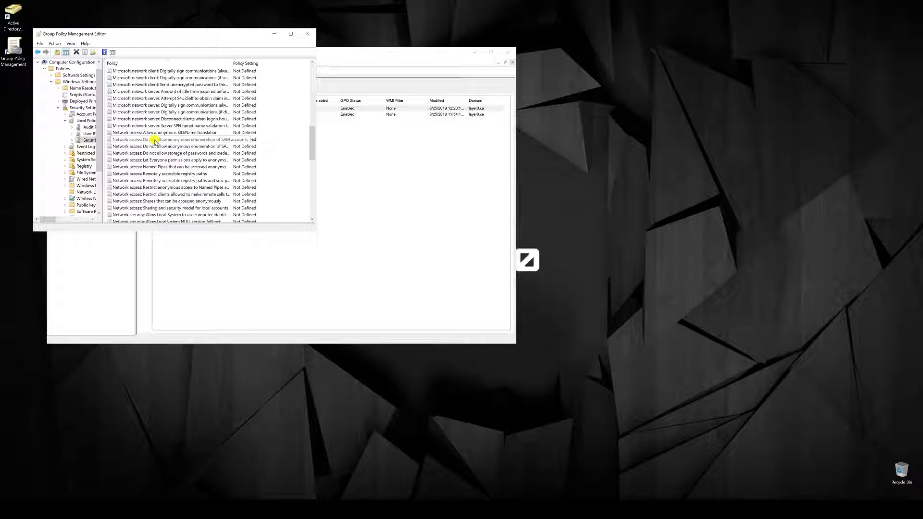
{"action": "right_click", "coordinate": [155, 140]}
{"action": "right_click", "coordinate": [155, 133]}
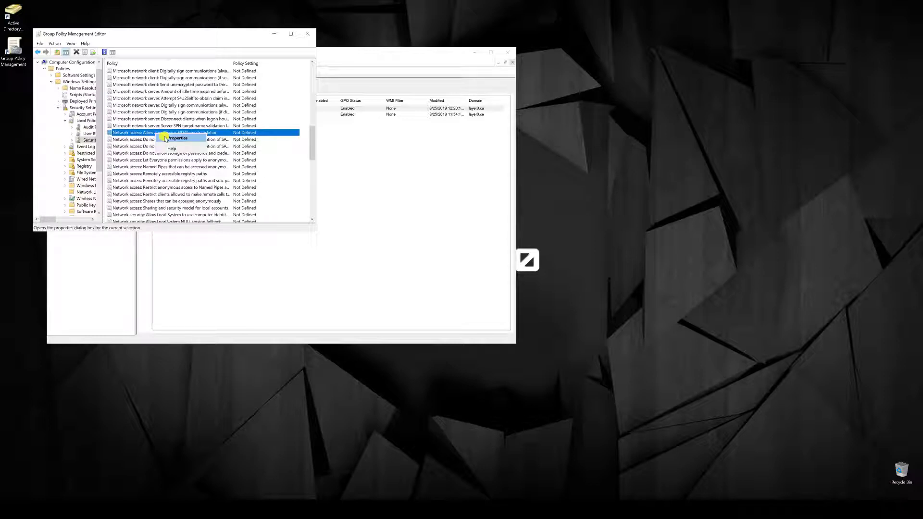
{"action": "left_click", "coordinate": [176, 138]}
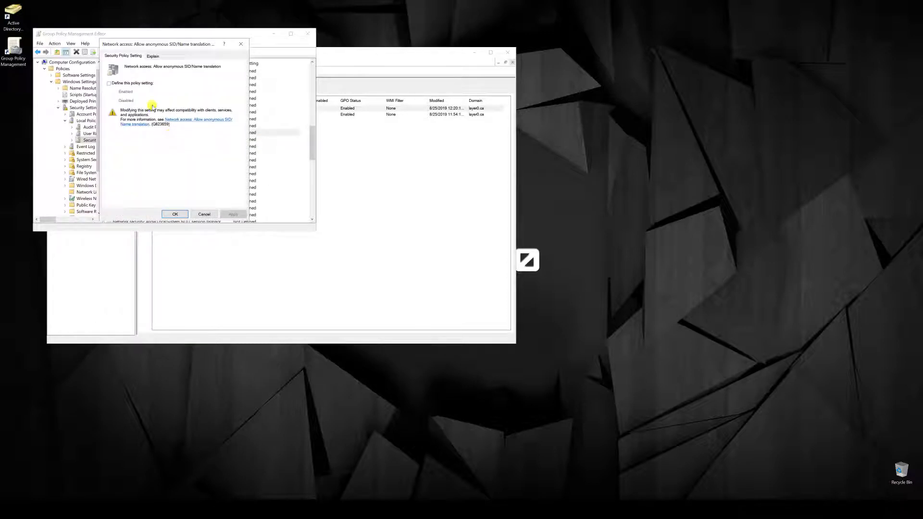
{"action": "left_click", "coordinate": [140, 83]}
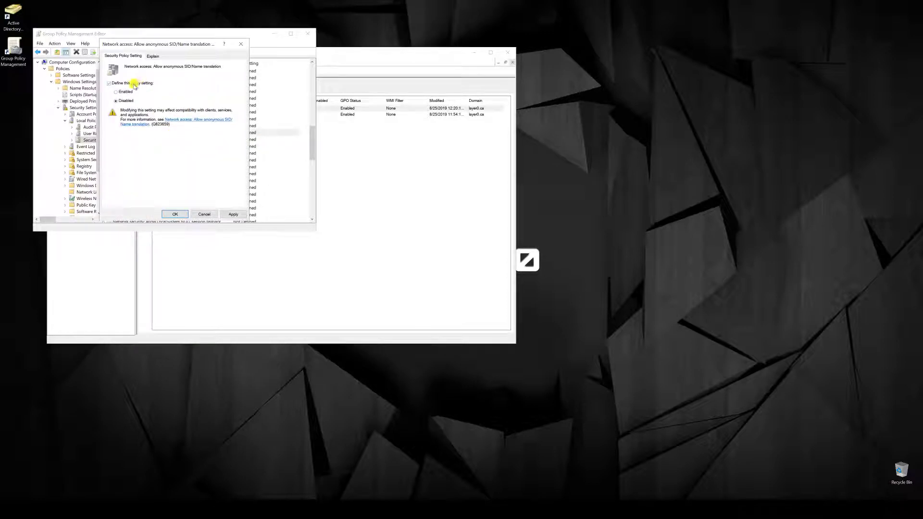
{"action": "left_click", "coordinate": [233, 215]}
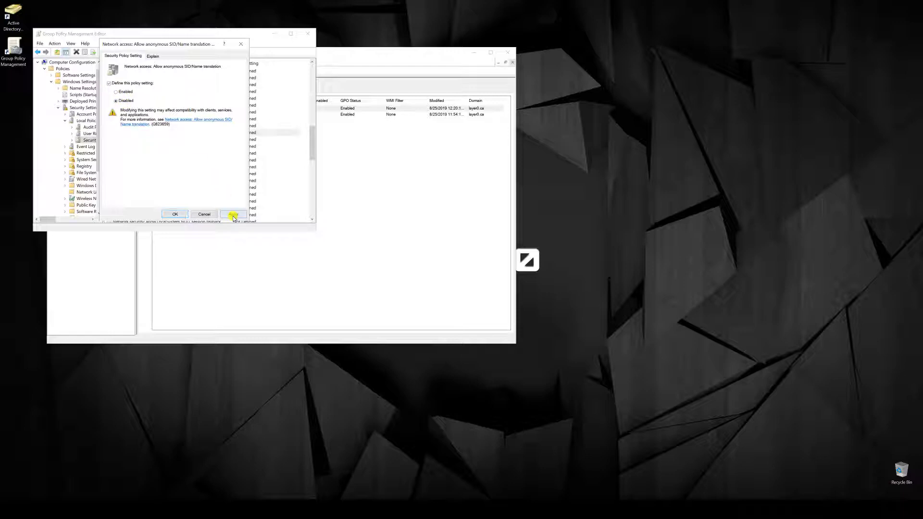
{"action": "left_click", "coordinate": [175, 214]}
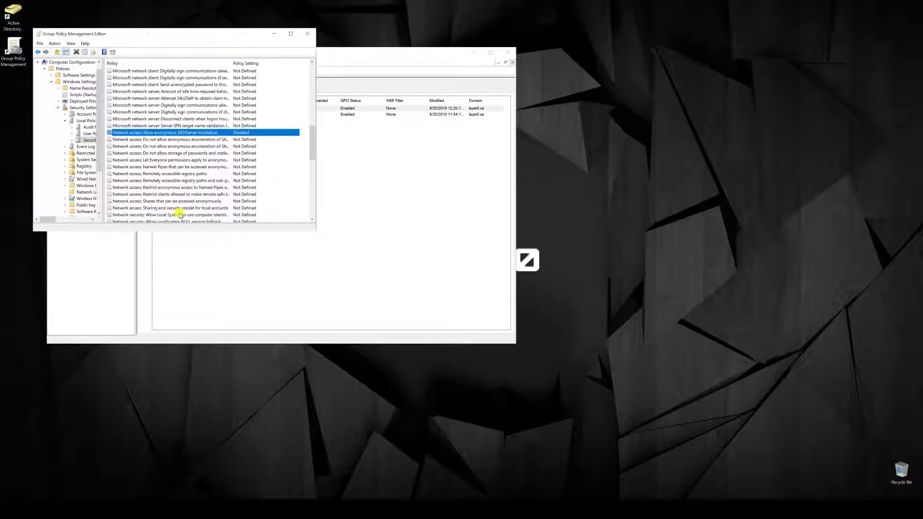
Step: Define "Network access: Do not allow anonymous enumeration of SAM accounts" as Enabled and accept the setting change
{"action": "right_click", "coordinate": [170, 141]}
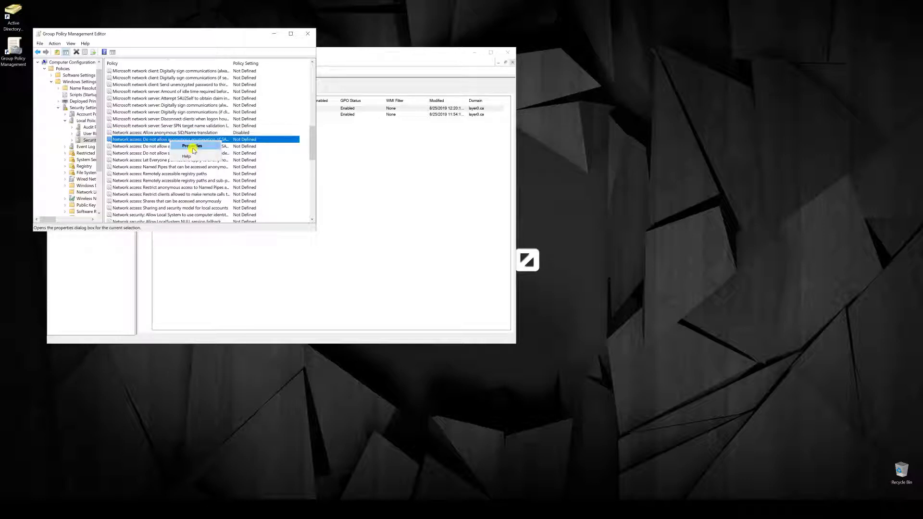
{"action": "left_click", "coordinate": [193, 147]}
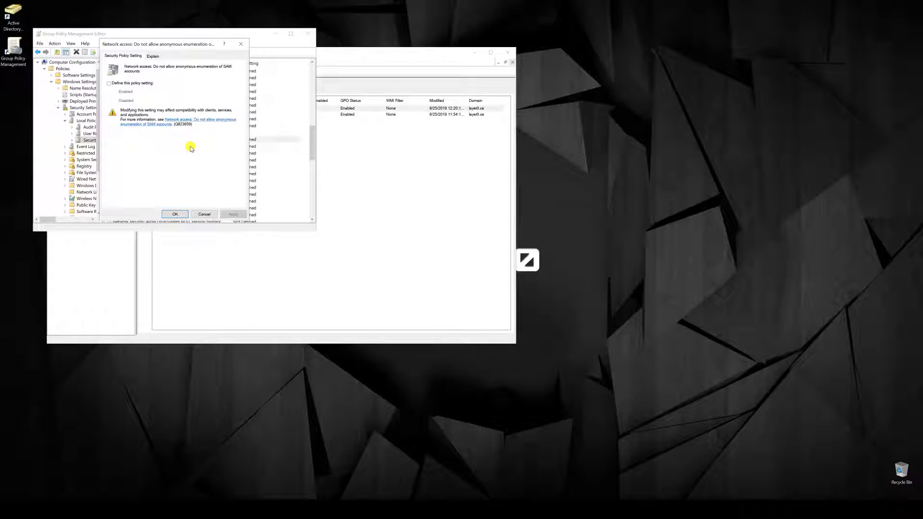
{"action": "left_click", "coordinate": [122, 83]}
{"action": "left_click", "coordinate": [234, 214]}
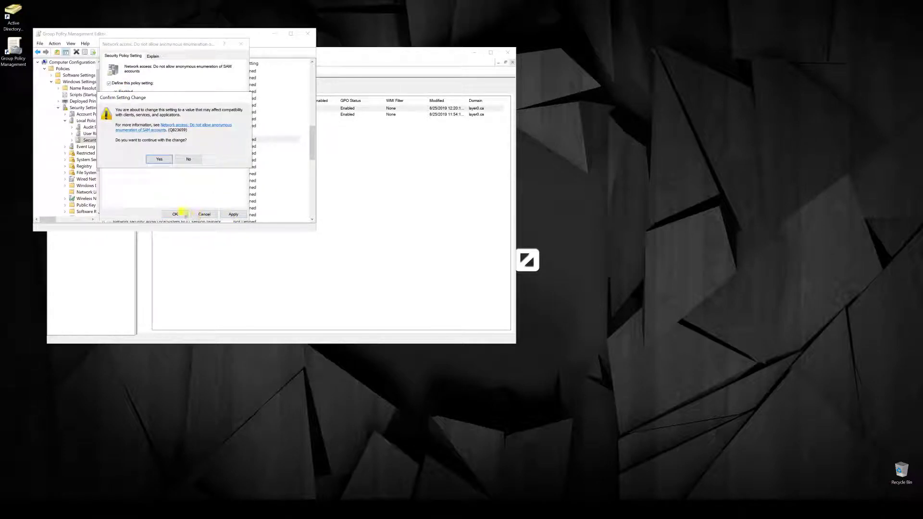
{"action": "left_click", "coordinate": [160, 160]}
{"action": "left_click", "coordinate": [177, 214]}
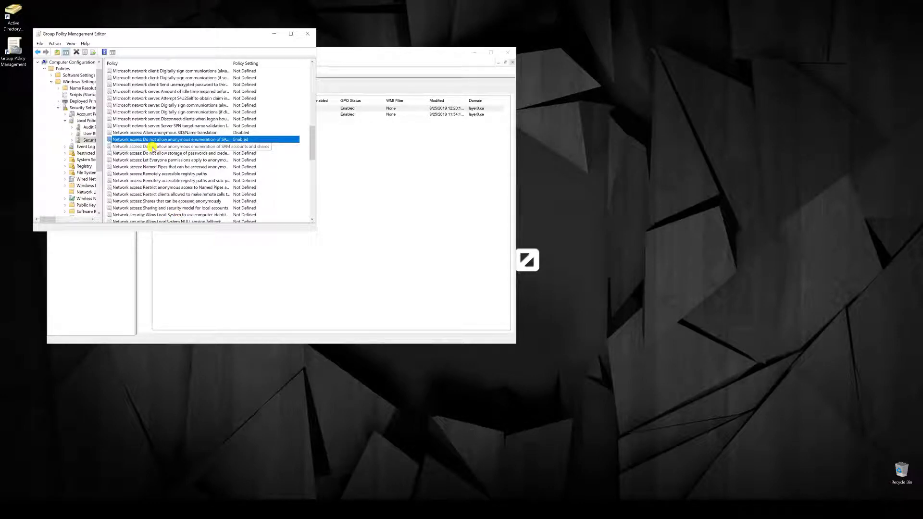
Step: Define "Network access: Do not allow anonymous enumeration of SAM accounts and shares" as Enabled and accept the change
{"action": "right_click", "coordinate": [152, 146]}
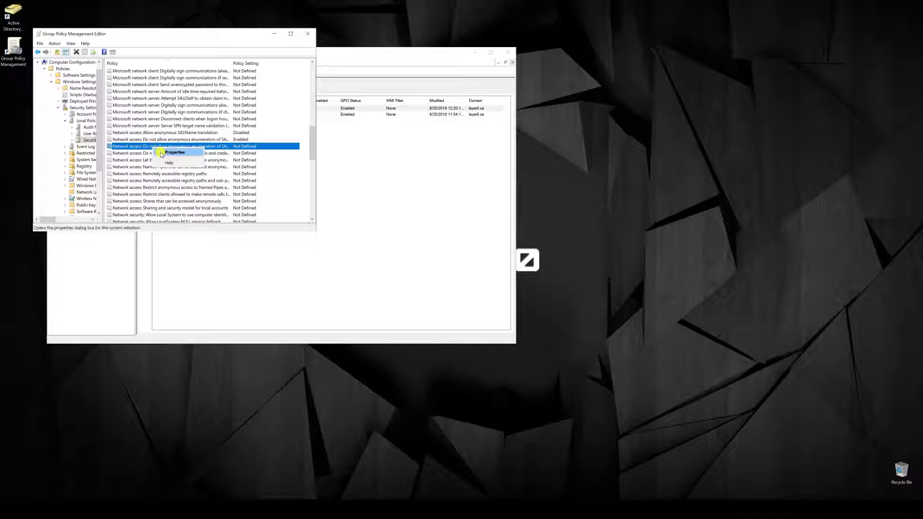
{"action": "left_click", "coordinate": [173, 152]}
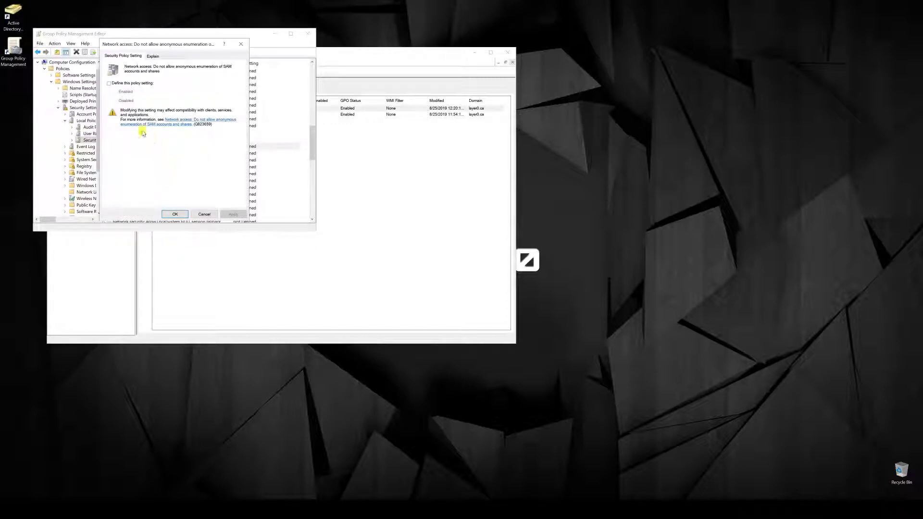
{"action": "left_click", "coordinate": [126, 84]}
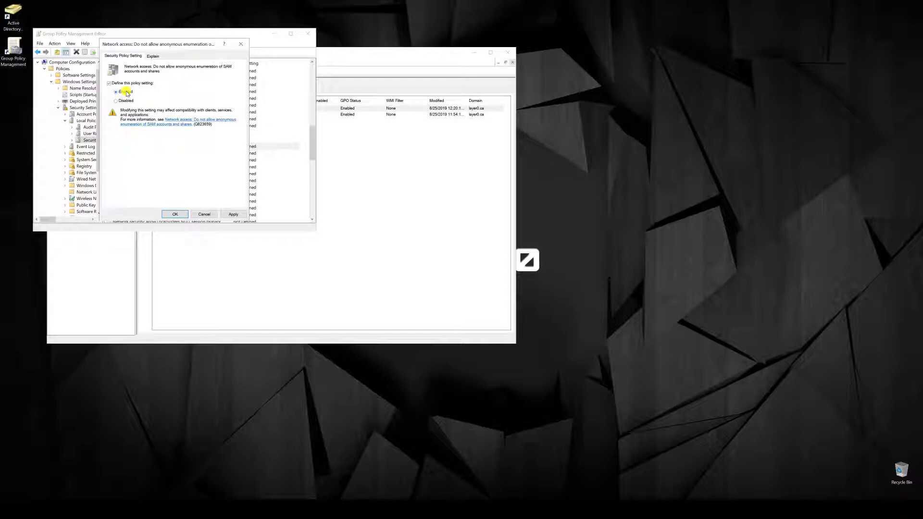
{"action": "left_click", "coordinate": [175, 214]}
{"action": "left_click", "coordinate": [160, 158]}
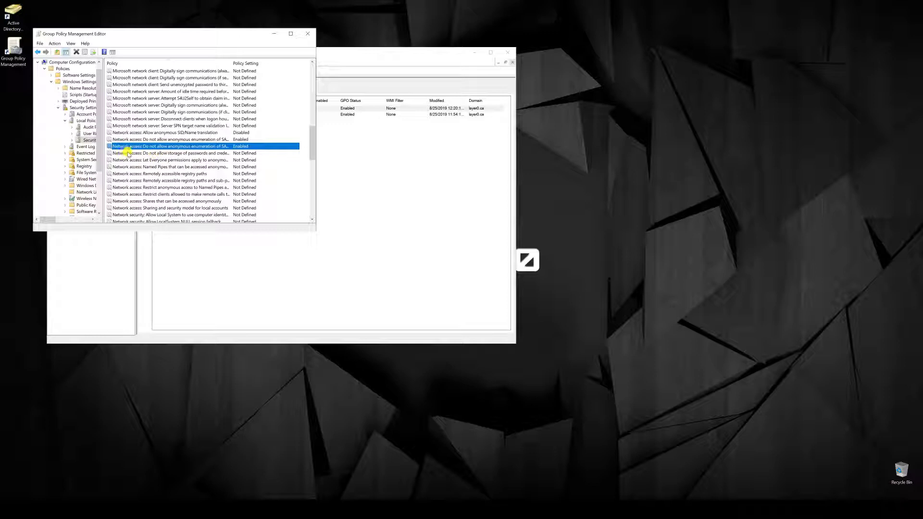
Step: Define "Network security: Do not store LAN Manager hash value on next password change" as Enabled
{"action": "scroll", "coordinate": [132, 154], "scroll_direction": "down", "scroll_amount": 1}
{"action": "scroll", "coordinate": [132, 153], "scroll_direction": "down", "scroll_amount": 1}
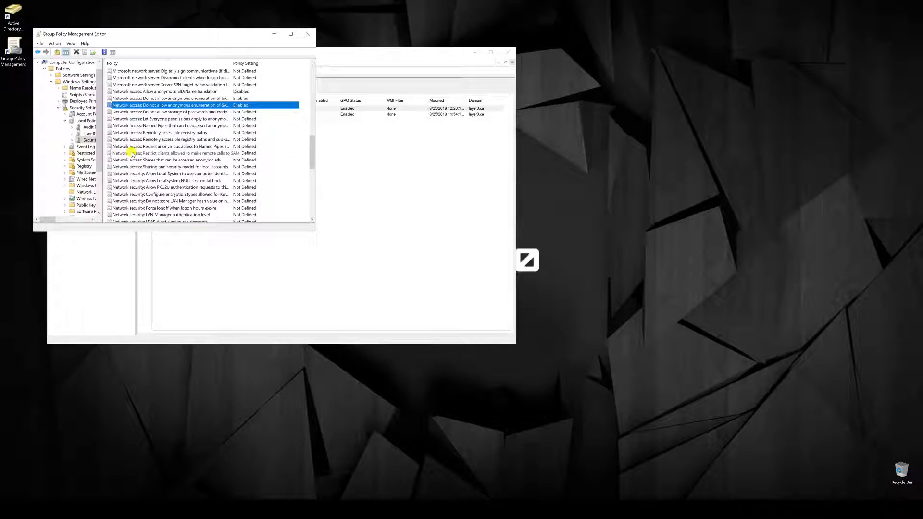
{"action": "right_click", "coordinate": [125, 201]}
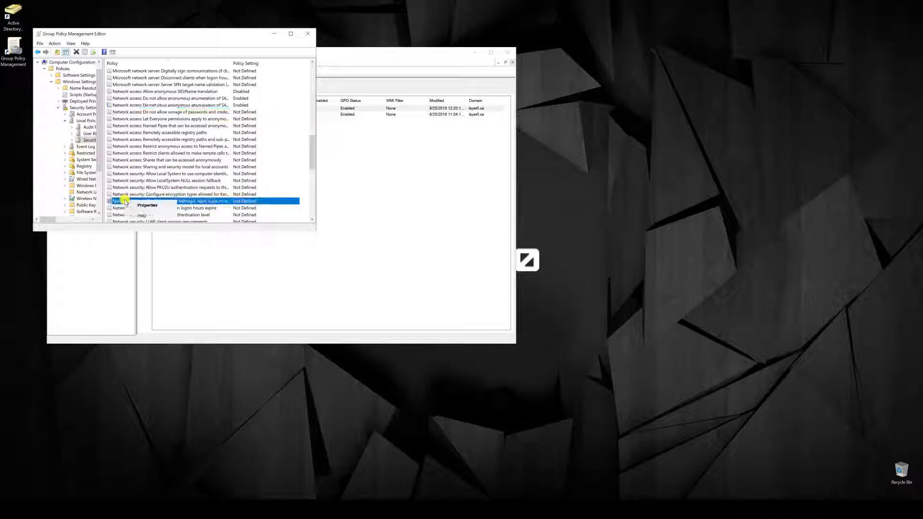
{"action": "left_click", "coordinate": [136, 204]}
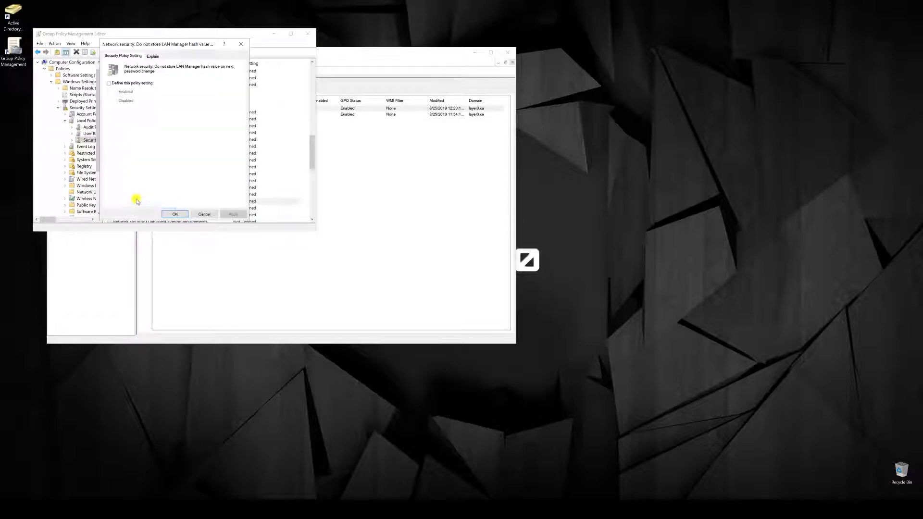
{"action": "left_click", "coordinate": [128, 83]}
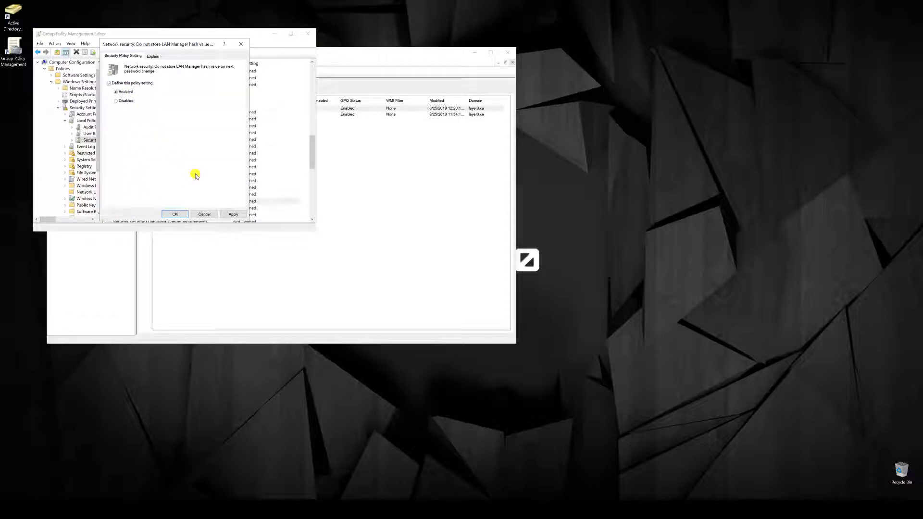
{"action": "left_click", "coordinate": [234, 215]}
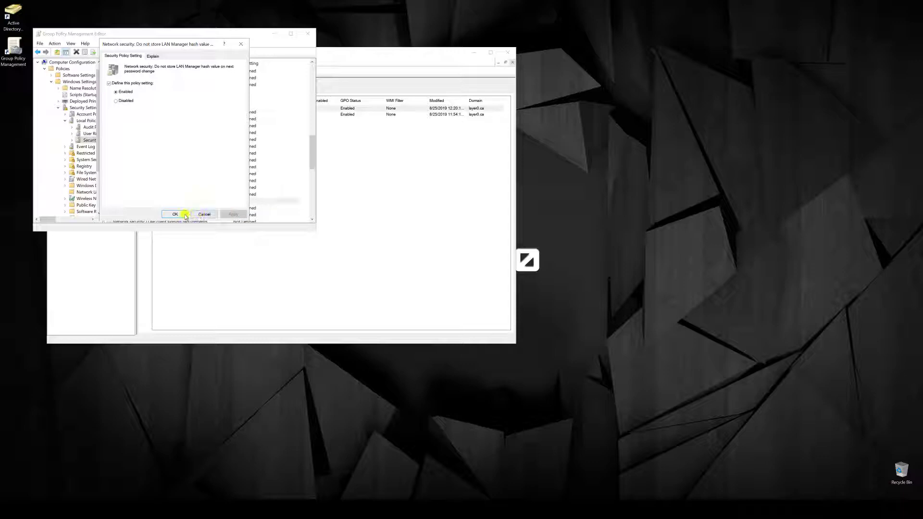
{"action": "left_click", "coordinate": [182, 214]}
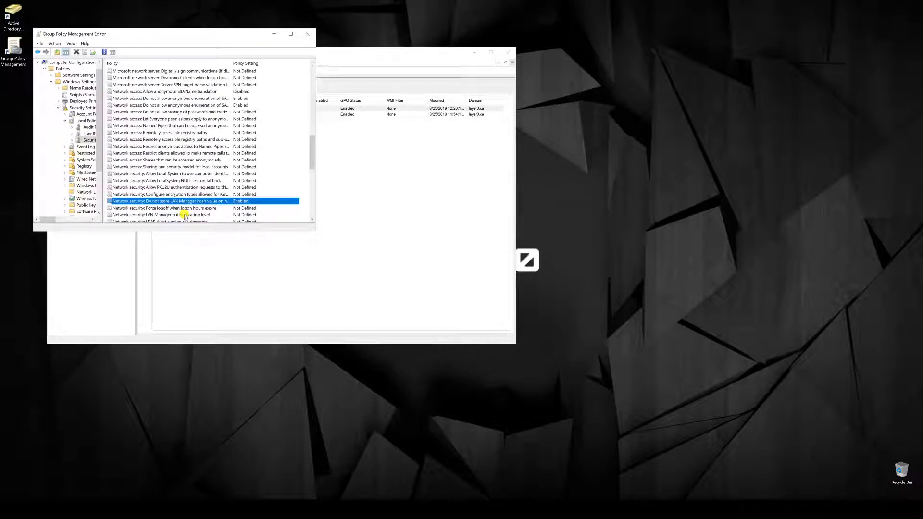
Step: Define "Network security: LAN Manager authentication level" as "Send NTLMv2 response only. Refuse LM & NTLM" and accept the setting change
{"action": "right_click", "coordinate": [185, 216]}
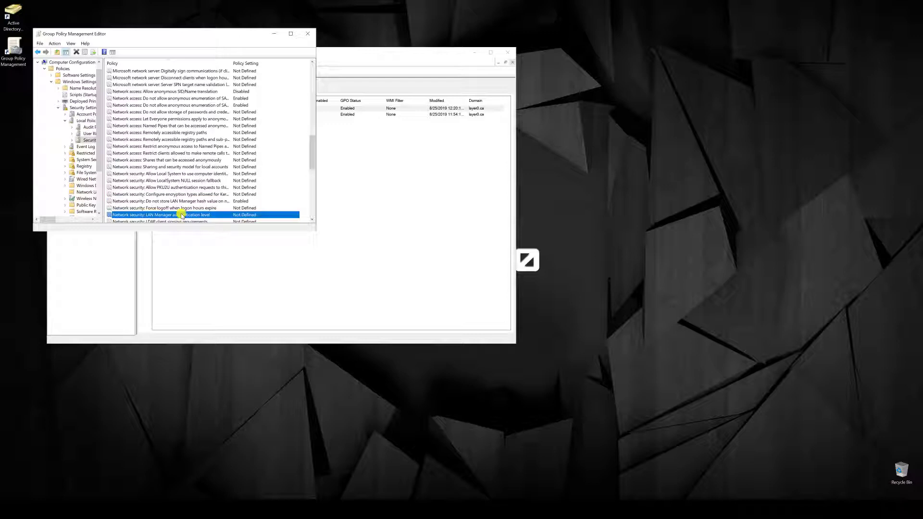
{"action": "left_click", "coordinate": [201, 219]}
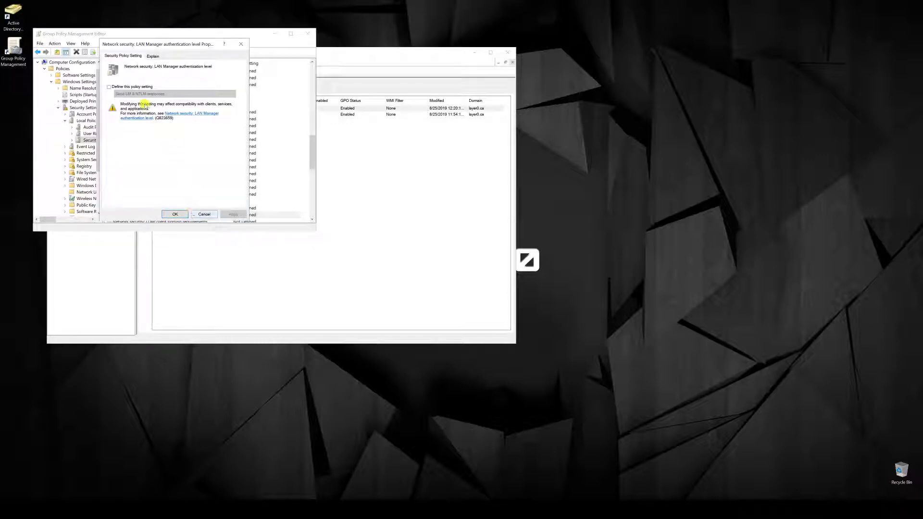
{"action": "left_click", "coordinate": [139, 87]}
{"action": "left_click", "coordinate": [141, 94]}
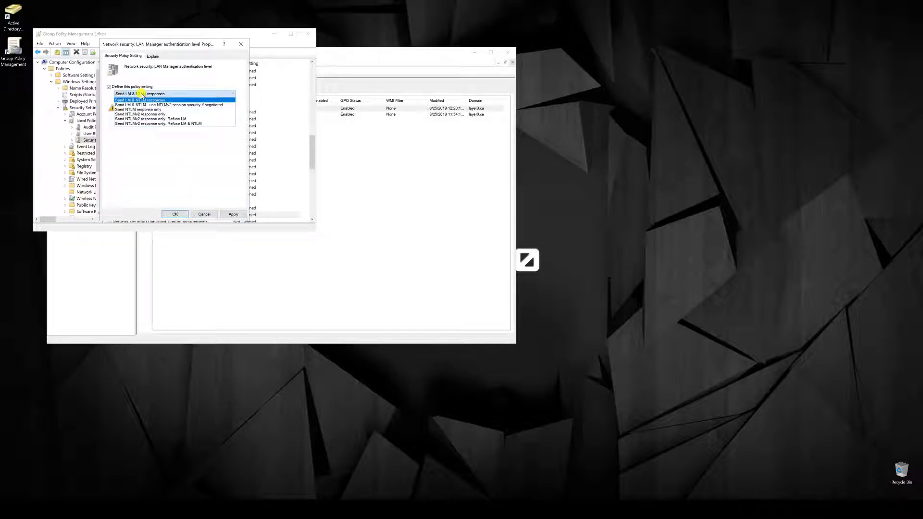
{"action": "left_click", "coordinate": [152, 124]}
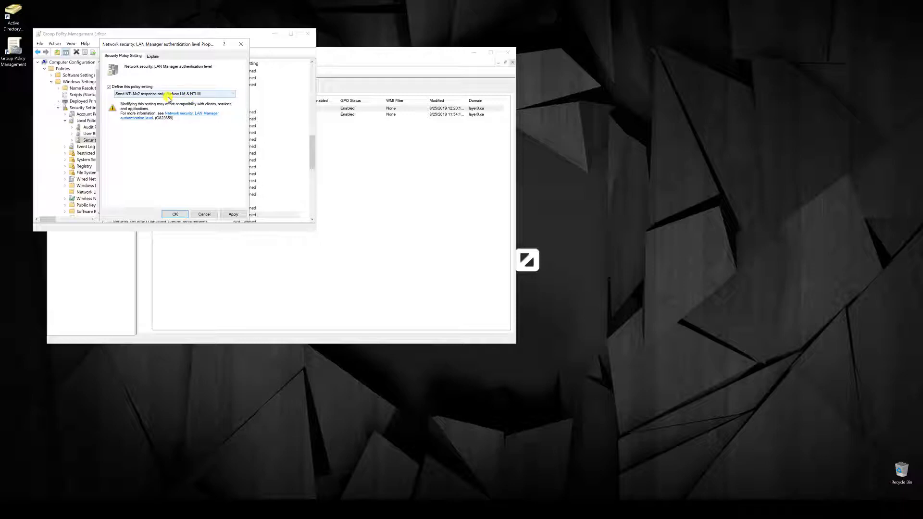
{"action": "left_click", "coordinate": [177, 214]}
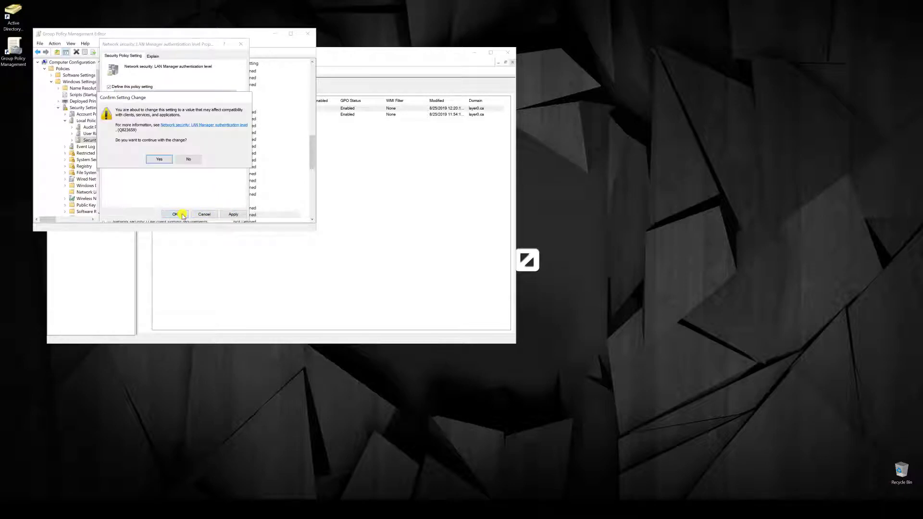
{"action": "left_click", "coordinate": [159, 160]}
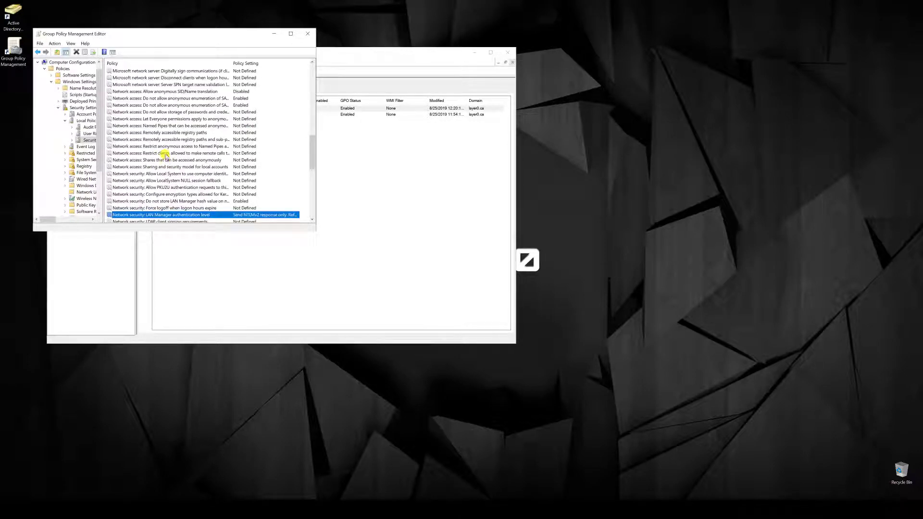
Step: Review the remaining security options, including the User Account Control policies and the Microsoft network client digital signing policy
{"action": "scroll", "coordinate": [165, 154], "scroll_direction": "down", "scroll_amount": 4}
{"action": "scroll", "coordinate": [166, 154], "scroll_direction": "down", "scroll_amount": 1}
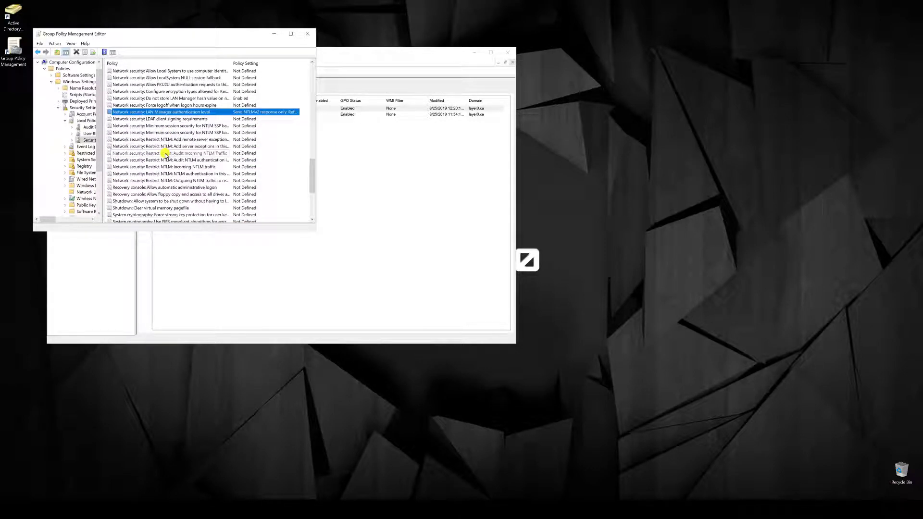
{"action": "scroll", "coordinate": [166, 154], "scroll_direction": "down", "scroll_amount": 5}
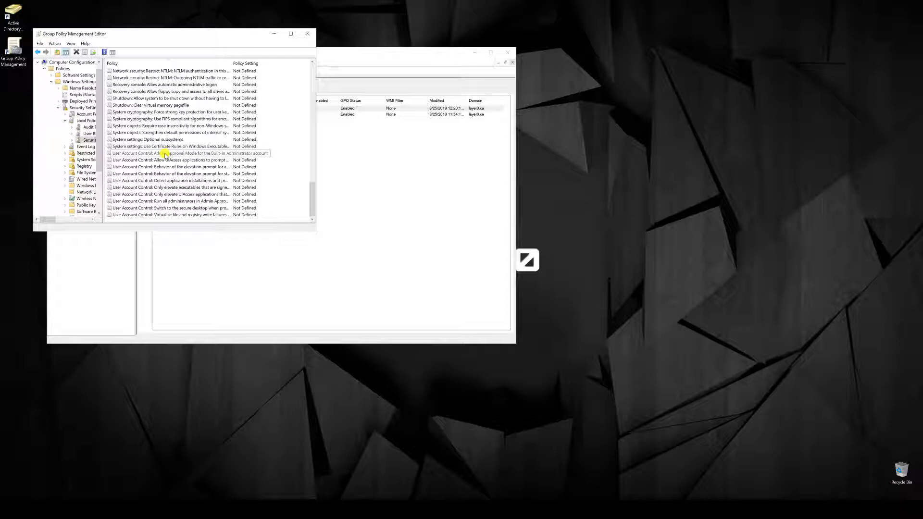
{"action": "left_click", "coordinate": [165, 154]}
{"action": "left_click", "coordinate": [169, 202]}
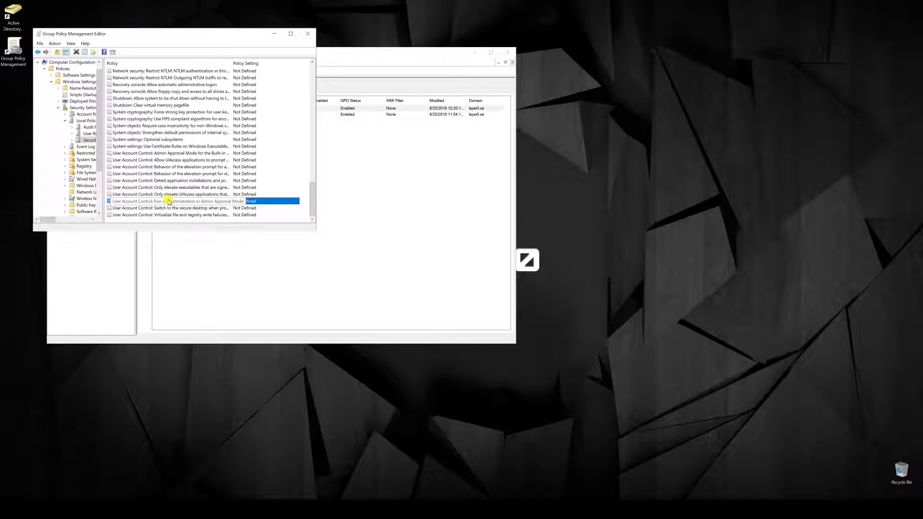
{"action": "scroll", "coordinate": [168, 201], "scroll_direction": "up", "scroll_amount": 6}
{"action": "scroll", "coordinate": [169, 201], "scroll_direction": "up", "scroll_amount": 6}
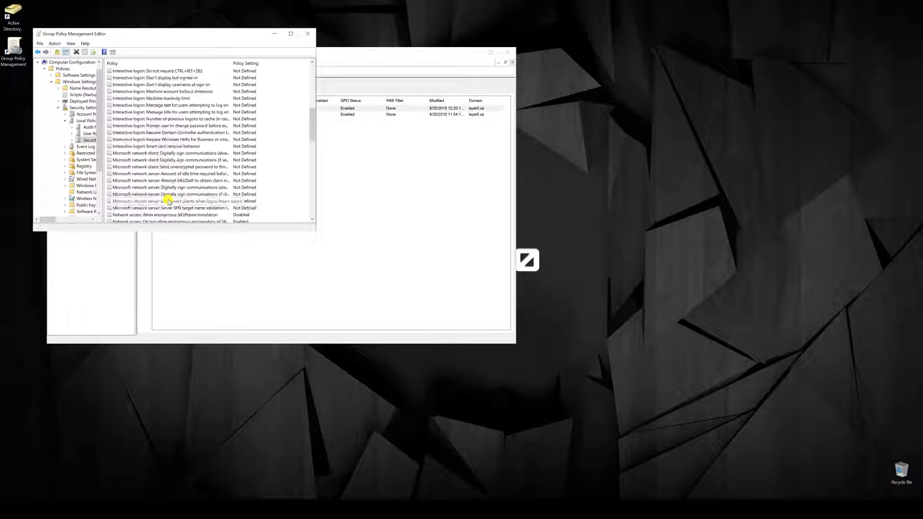
{"action": "scroll", "coordinate": [169, 183], "scroll_direction": "up", "scroll_amount": 4}
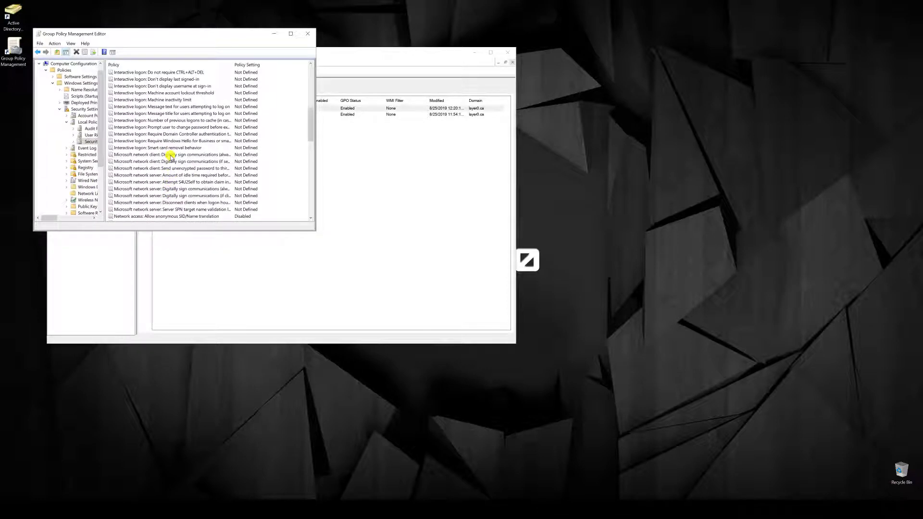
{"action": "left_click", "coordinate": [171, 155]}
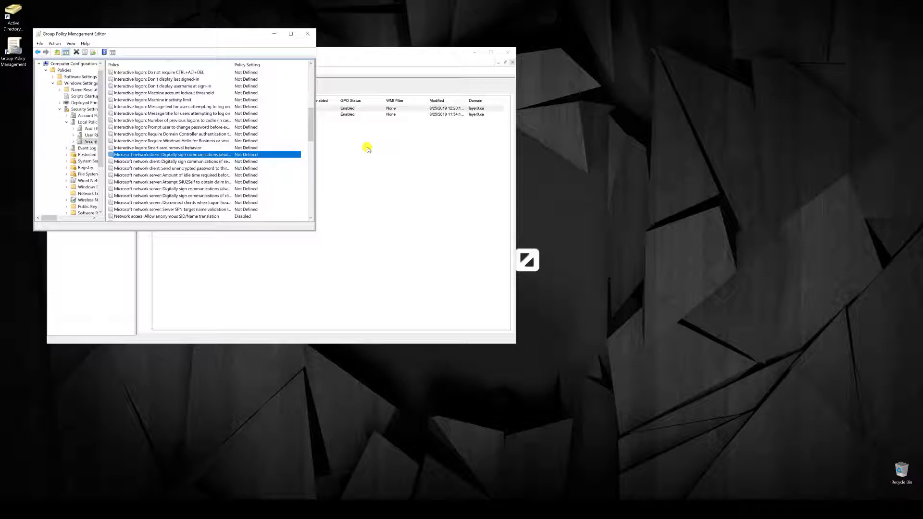
Step: Close the current policy editor and open the Layer0 Domain Controller Policy under Domain Controllers for editing
{"action": "left_click", "coordinate": [308, 33]}
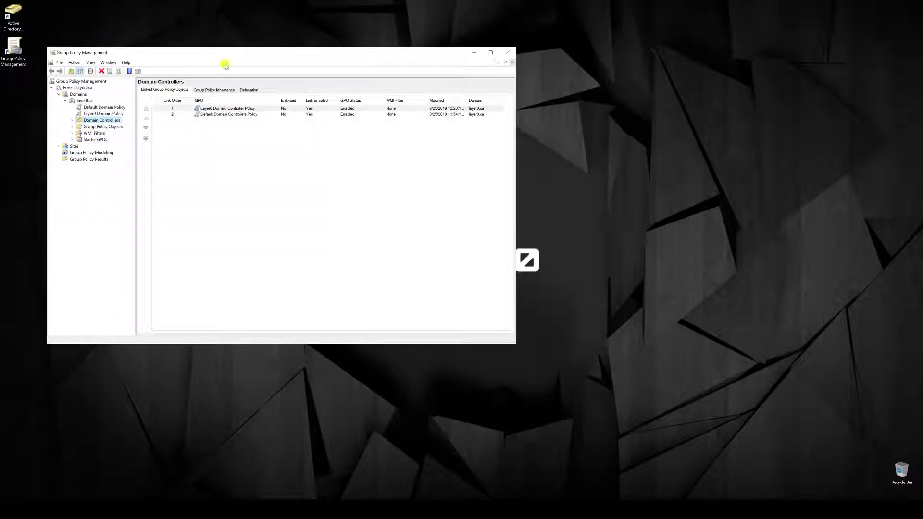
{"action": "left_click", "coordinate": [72, 120]}
{"action": "right_click", "coordinate": [91, 133]}
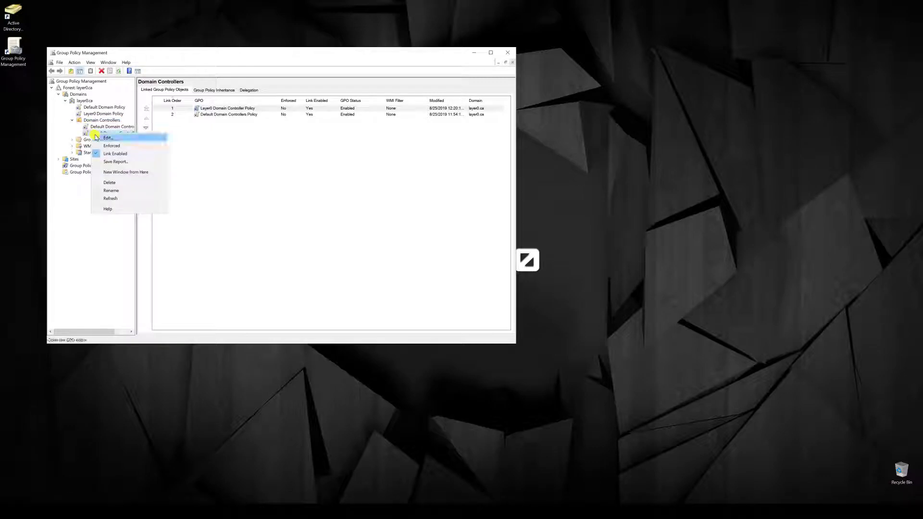
{"action": "left_click", "coordinate": [97, 137]}
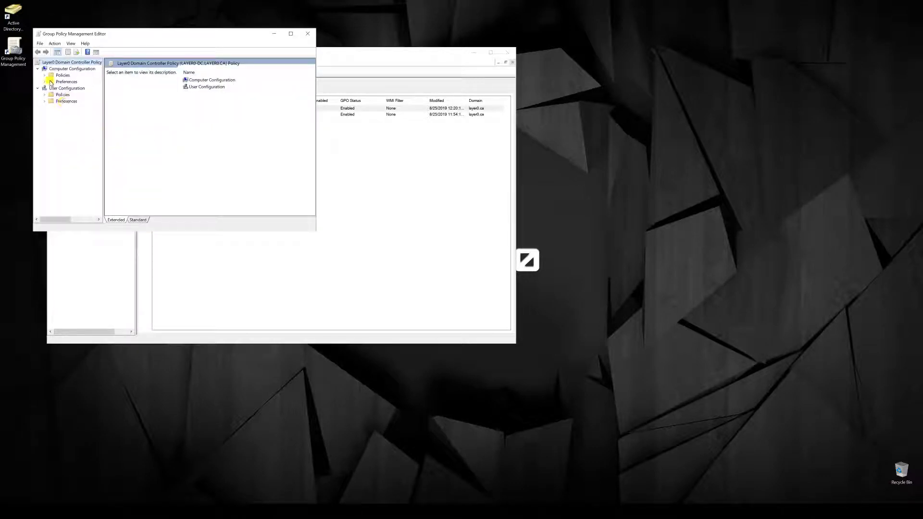
Step: Show the Security Options of the computer's Local Policies in the Layer0 Domain Controller Policy
{"action": "left_click", "coordinate": [44, 75]}
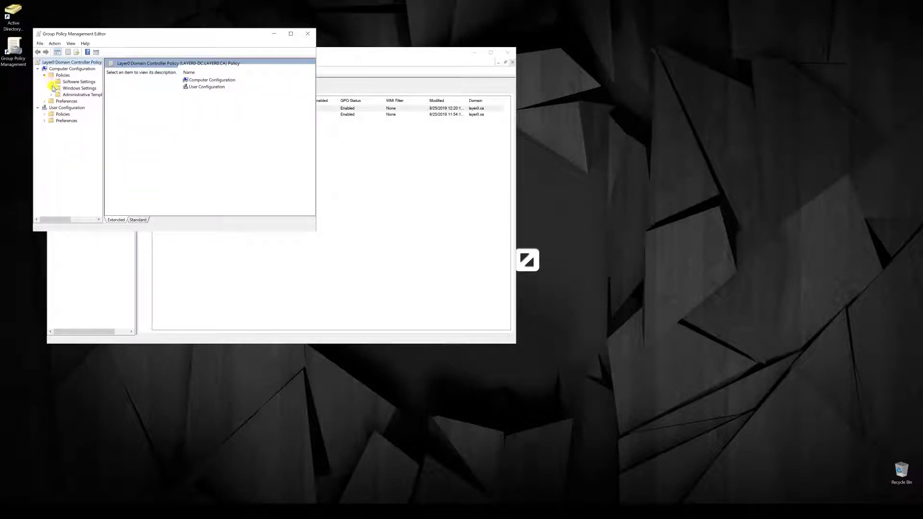
{"action": "left_click", "coordinate": [52, 89]}
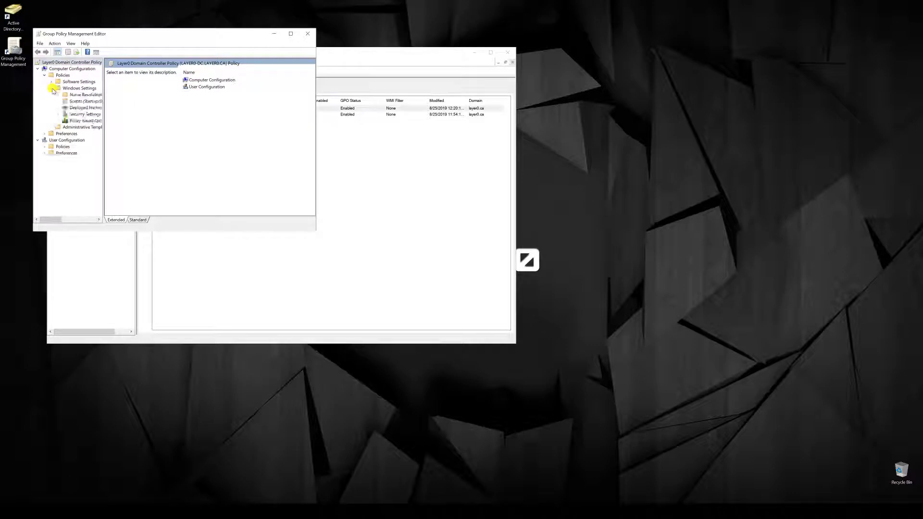
{"action": "left_click", "coordinate": [58, 115]}
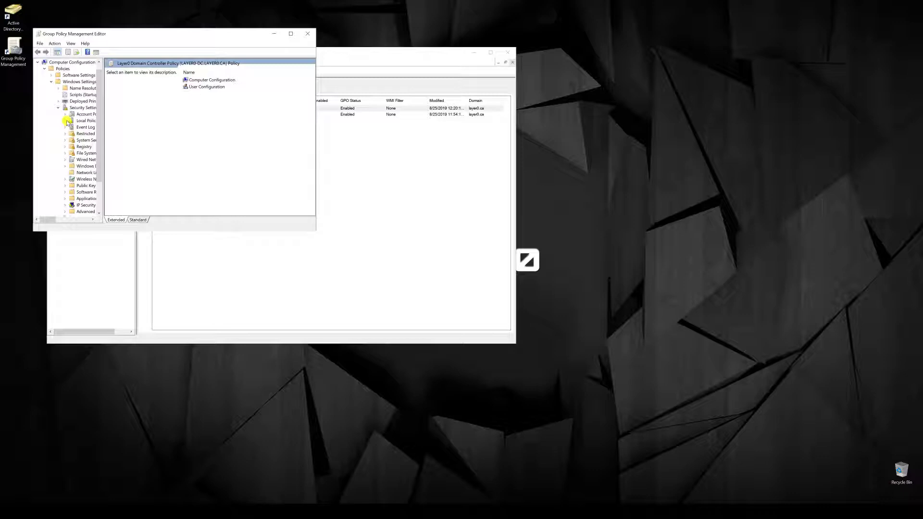
{"action": "left_click", "coordinate": [66, 121]}
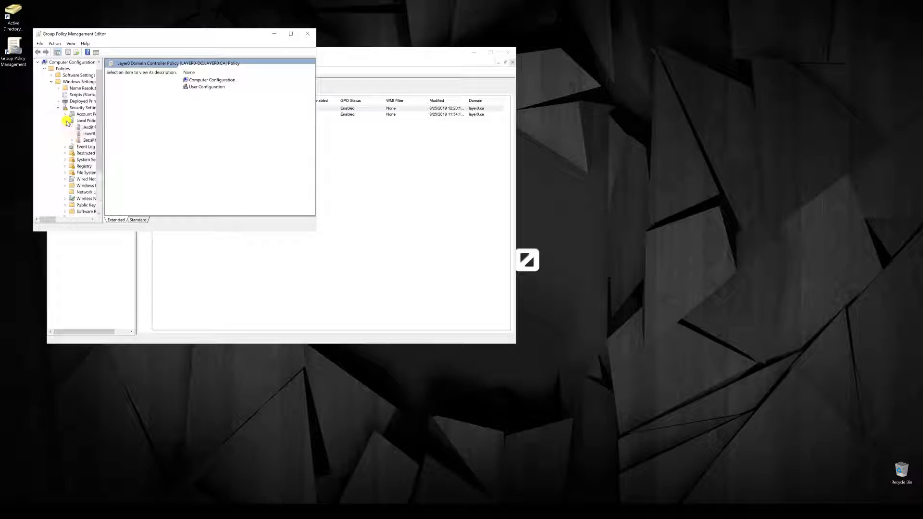
{"action": "left_click", "coordinate": [77, 140]}
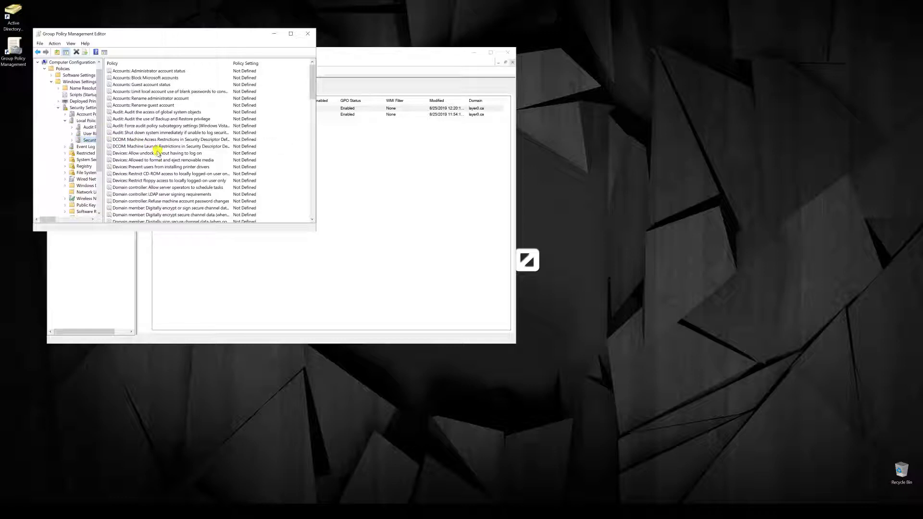
Step: Define "Network access: Allow anonymous SID/Name translation" as Disabled in the Layer0 Domain Controller Policy
{"action": "scroll", "coordinate": [158, 152], "scroll_direction": "down", "scroll_amount": 13}
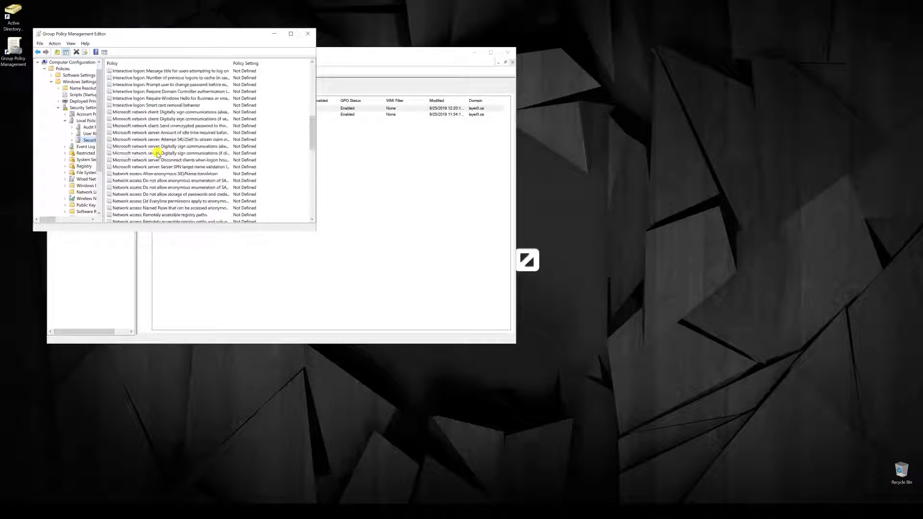
{"action": "right_click", "coordinate": [150, 174]}
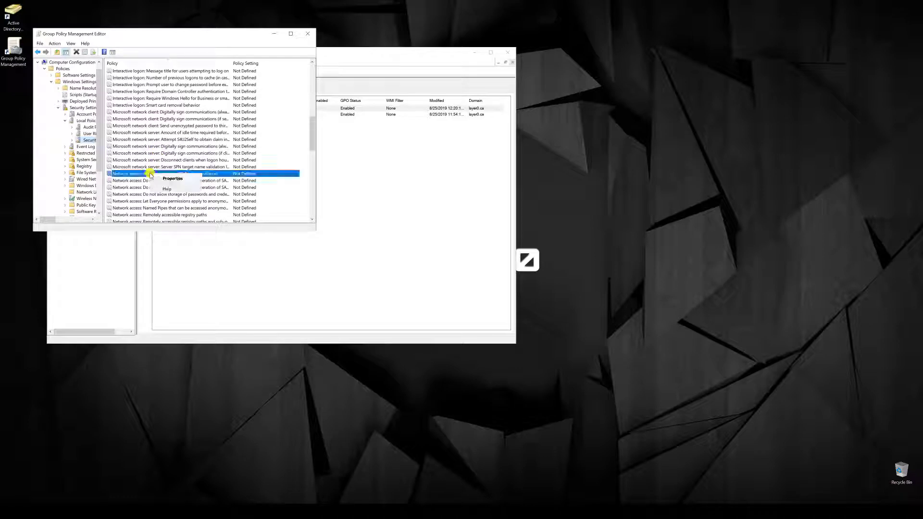
{"action": "left_click", "coordinate": [162, 178]}
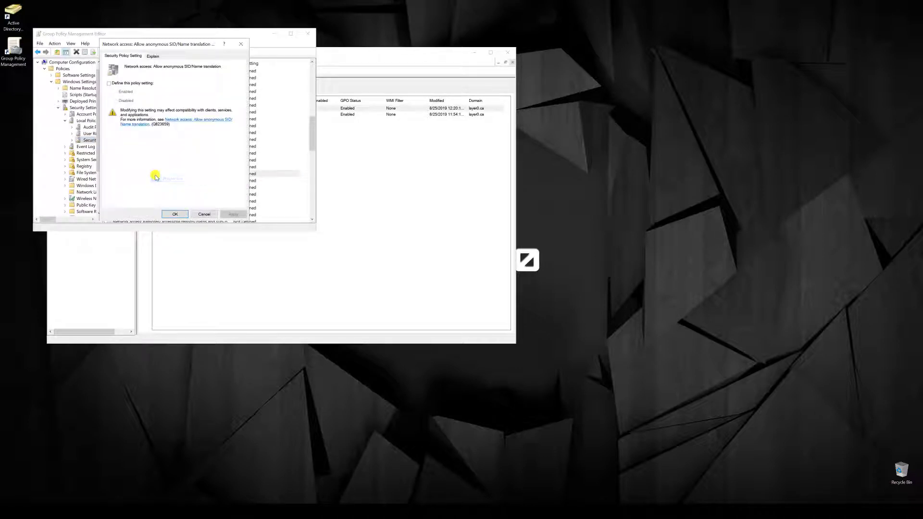
{"action": "left_click", "coordinate": [130, 84]}
{"action": "left_click", "coordinate": [126, 100]}
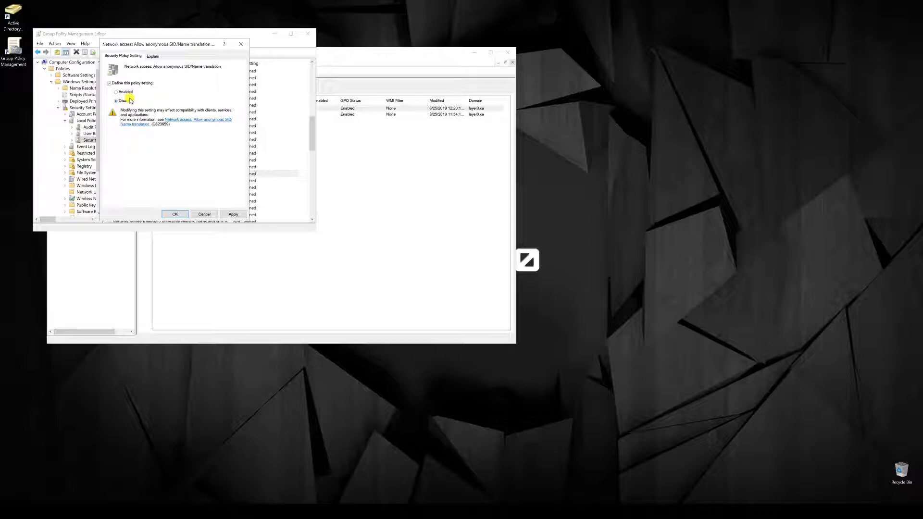
{"action": "left_click", "coordinate": [233, 215]}
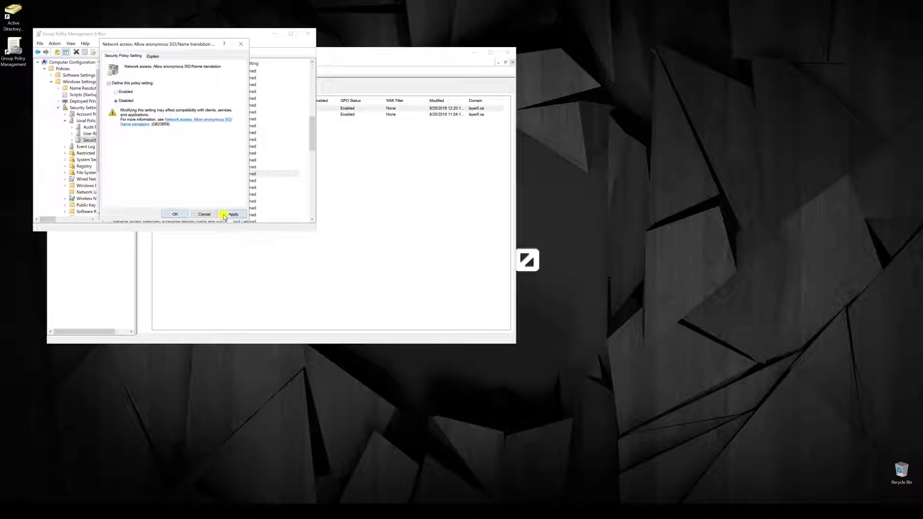
{"action": "left_click", "coordinate": [181, 214]}
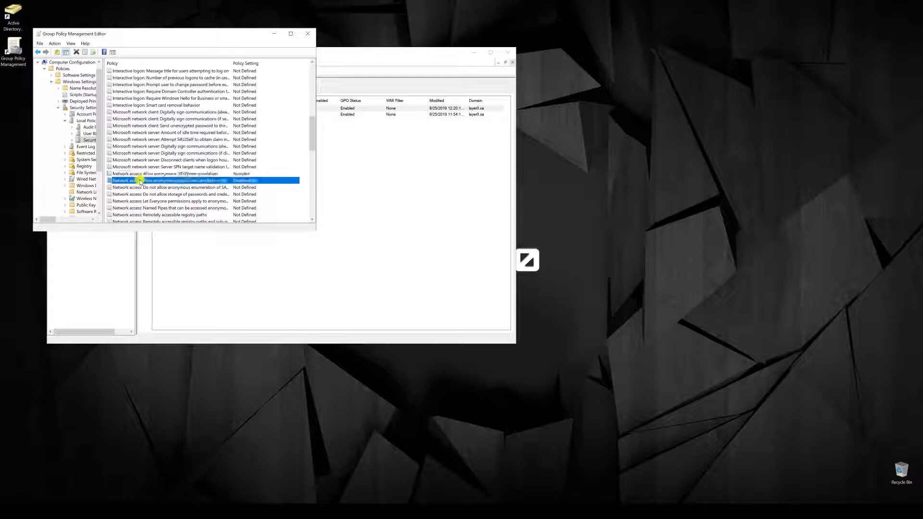
Step: Define the domain controller policy "Network access: Do not allow anonymous enumeration of SAM accounts" as Enabled and accept the change
{"action": "right_click", "coordinate": [142, 180]}
{"action": "left_click", "coordinate": [159, 185]}
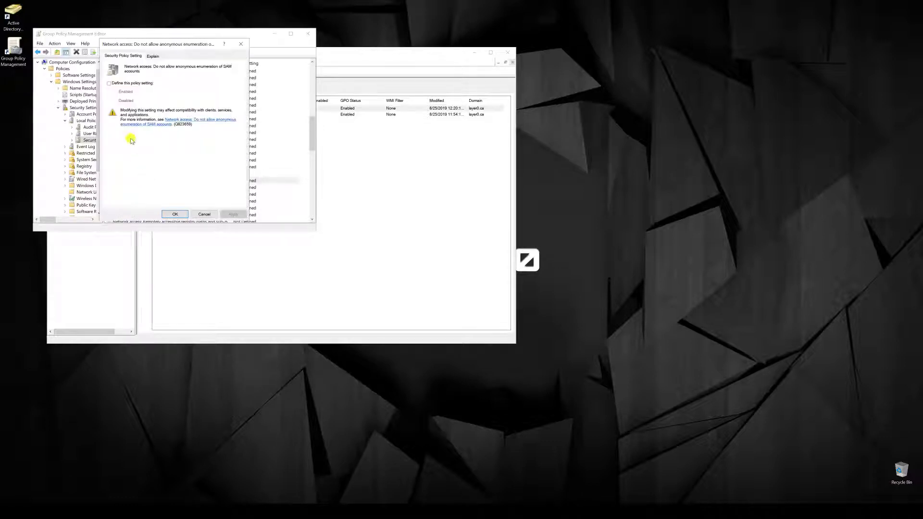
{"action": "left_click", "coordinate": [128, 84]}
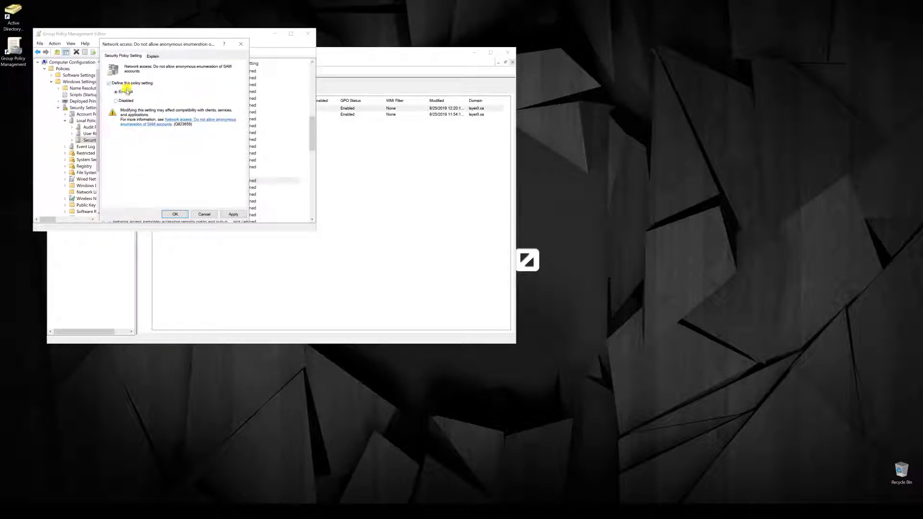
{"action": "left_click", "coordinate": [189, 215]}
{"action": "left_click", "coordinate": [160, 160]}
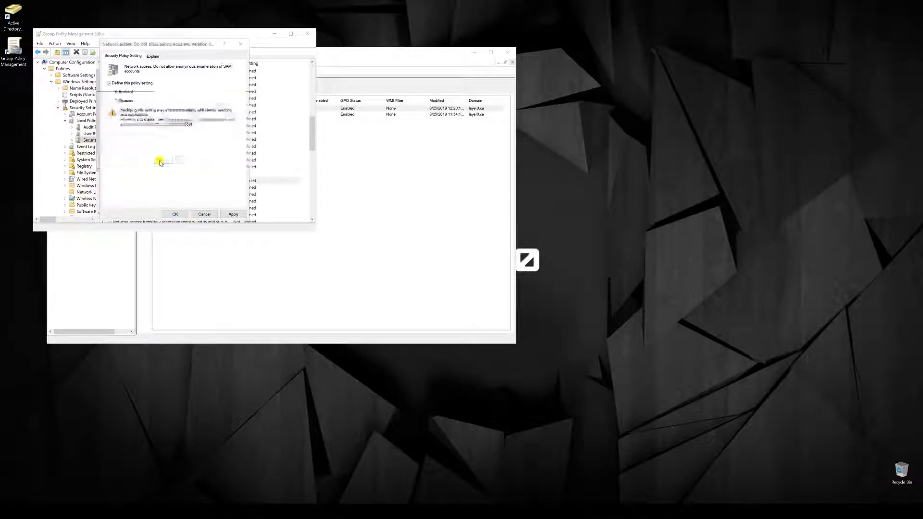
Step: Define the domain controller policy "Network access: Do not allow anonymous enumeration of SAM accounts and shares" as Enabled and accept the change
{"action": "right_click", "coordinate": [146, 188]}
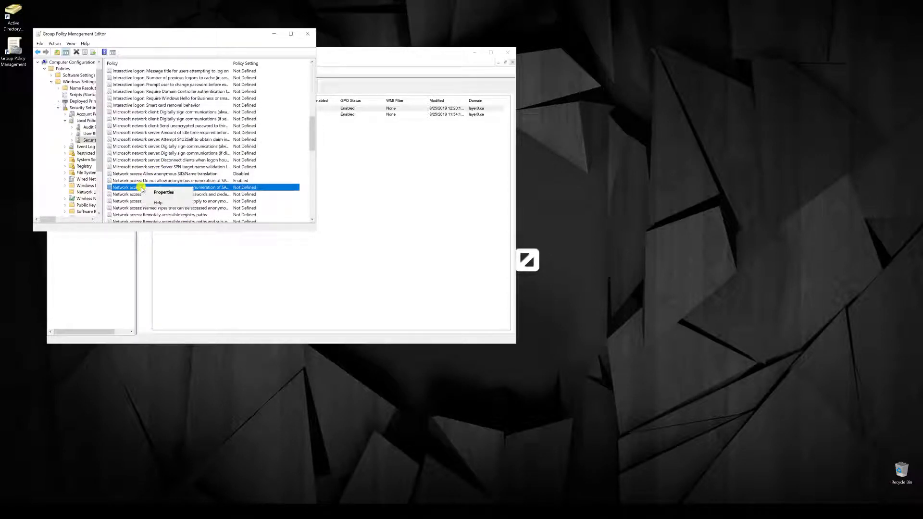
{"action": "left_click", "coordinate": [149, 192]}
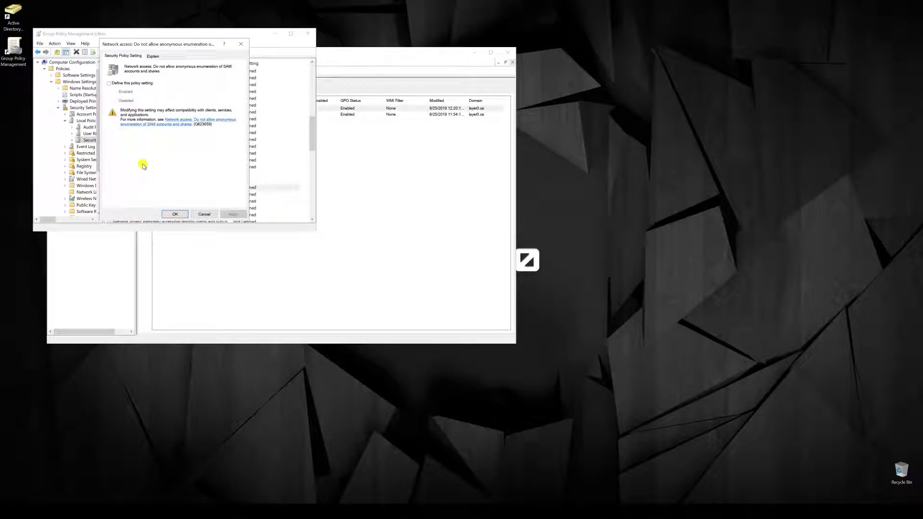
{"action": "left_click", "coordinate": [131, 85]}
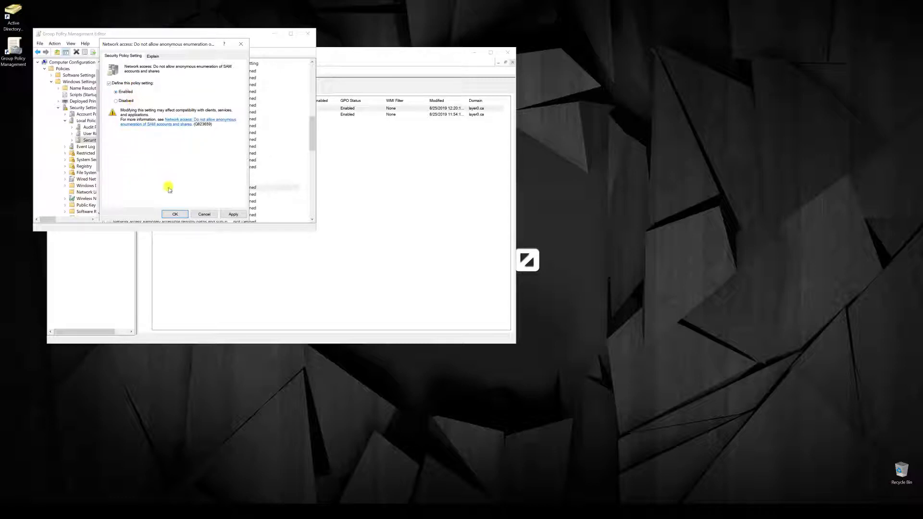
{"action": "left_click", "coordinate": [175, 214]}
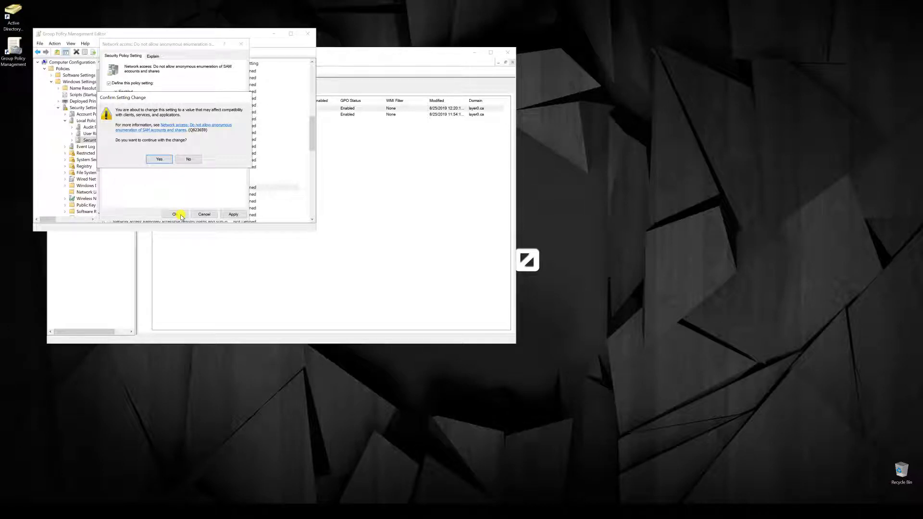
{"action": "left_click", "coordinate": [157, 159]}
Step: Define the domain controller policy "Network security: Do not store LAN Manager hash value on next password change" as Enabled
{"action": "scroll", "coordinate": [157, 160], "scroll_direction": "down", "scroll_amount": 2}
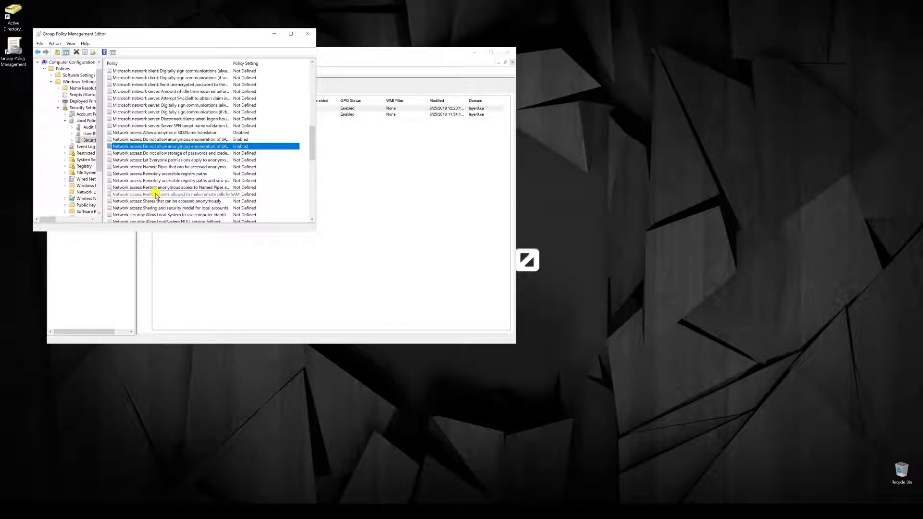
{"action": "scroll", "coordinate": [156, 195], "scroll_direction": "down", "scroll_amount": 1}
{"action": "scroll", "coordinate": [157, 195], "scroll_direction": "down", "scroll_amount": 1}
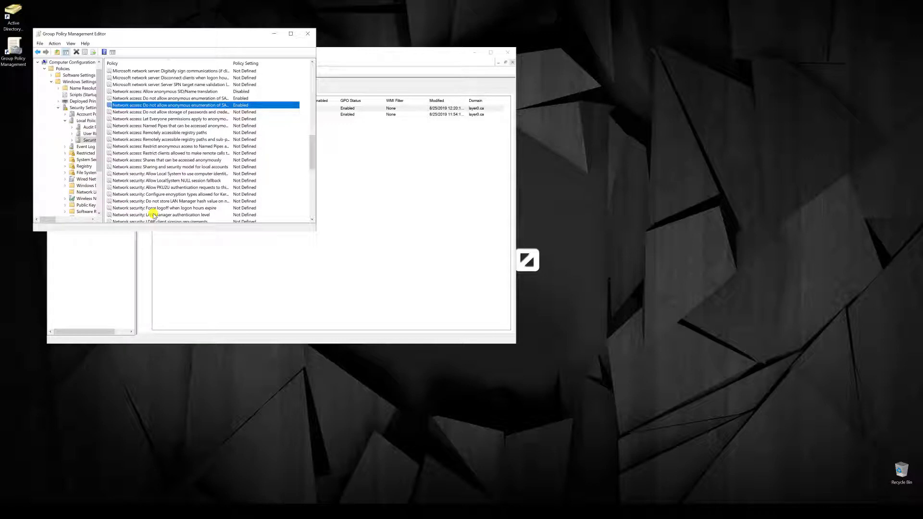
{"action": "right_click", "coordinate": [151, 201]}
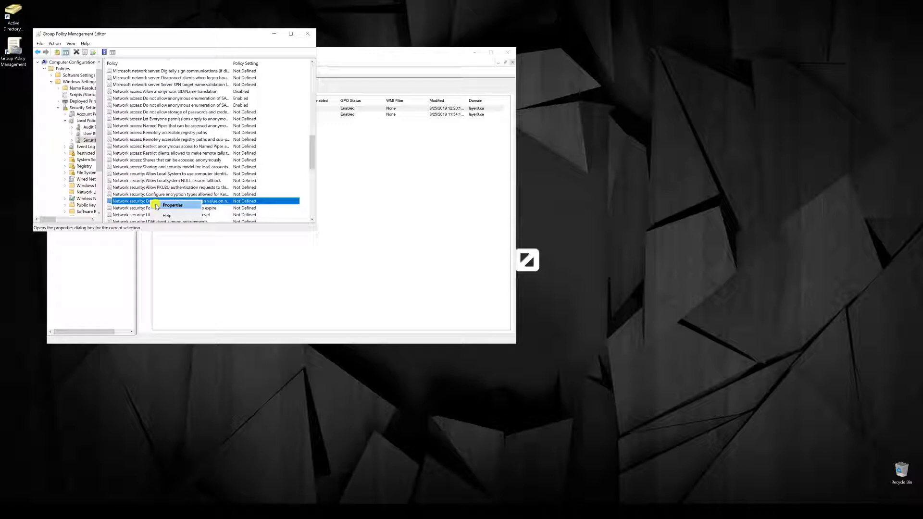
{"action": "left_click", "coordinate": [157, 206]}
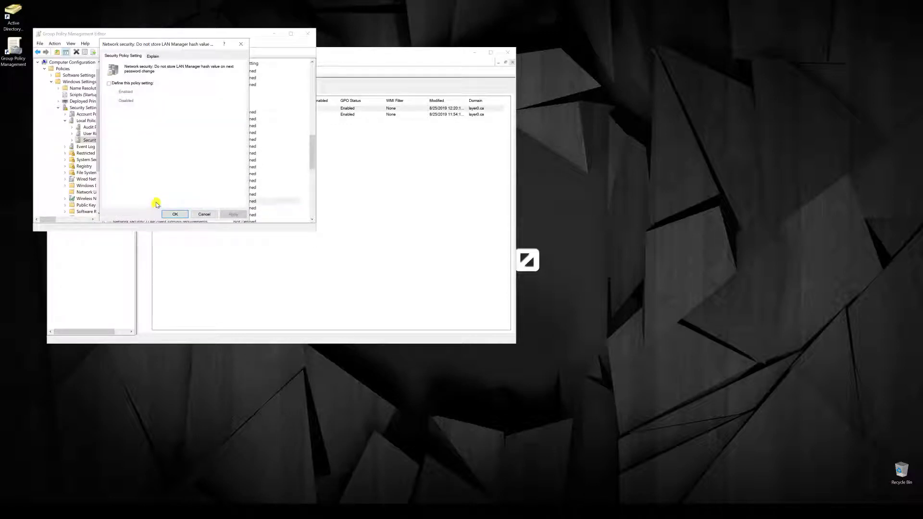
{"action": "left_click", "coordinate": [146, 83]}
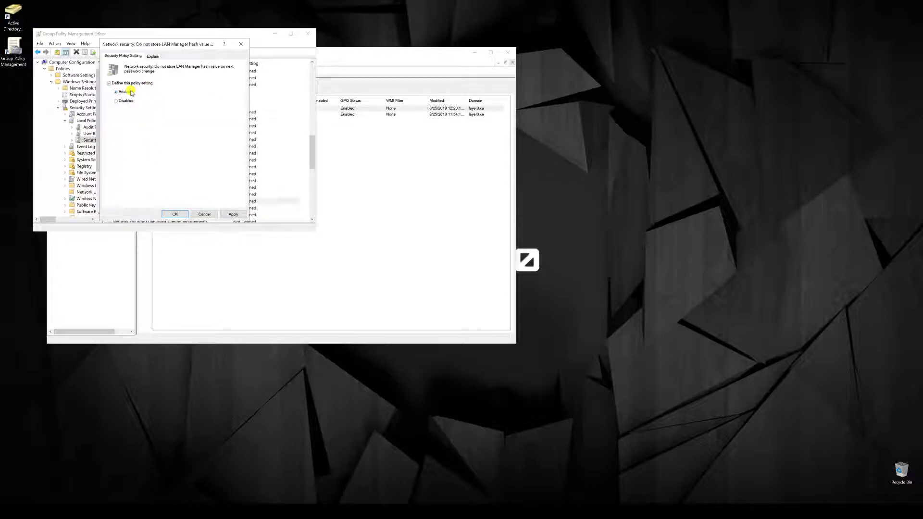
{"action": "left_click", "coordinate": [176, 214]}
Step: Define "Network security: LAN Manager authentication level" as "Send NTLMv2 response only. Refuse LM & NTLM" and close the policy editor and Group Policy Management
{"action": "right_click", "coordinate": [171, 215]}
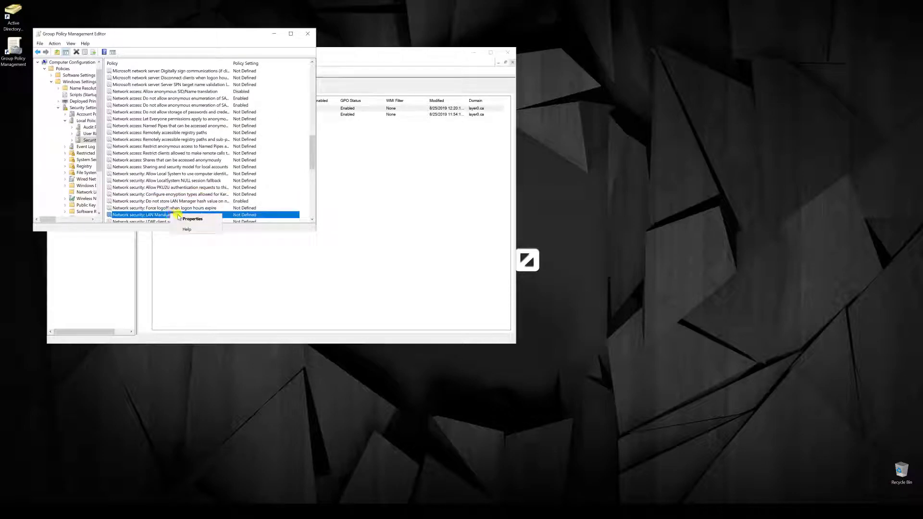
{"action": "left_click", "coordinate": [182, 219]}
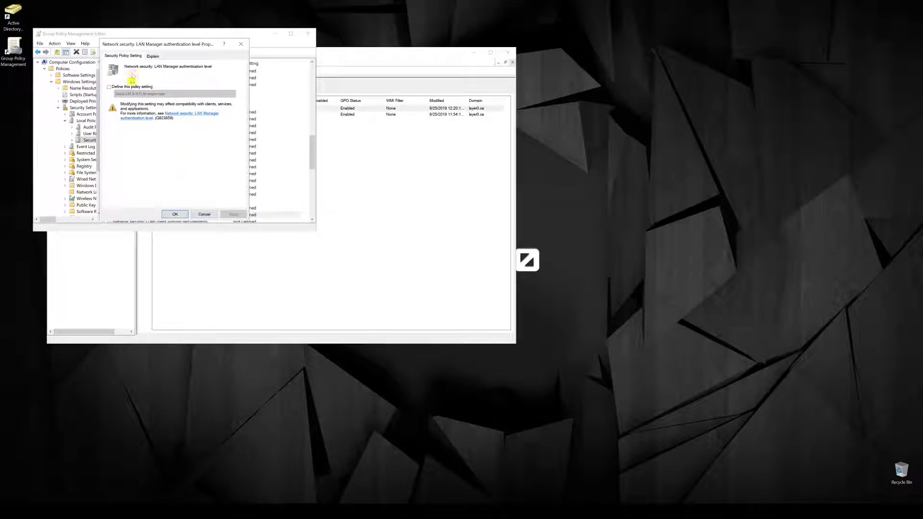
{"action": "left_click", "coordinate": [134, 88]}
{"action": "left_click", "coordinate": [147, 95]}
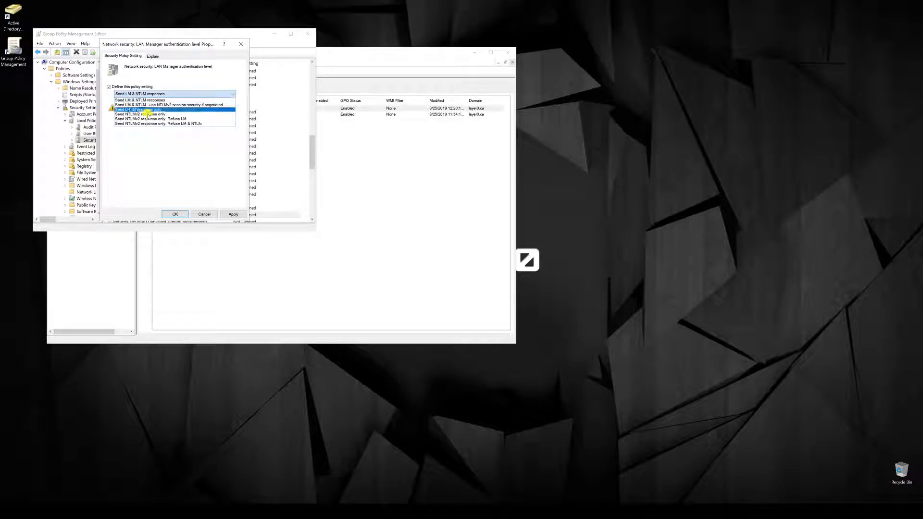
{"action": "left_click", "coordinate": [151, 125]}
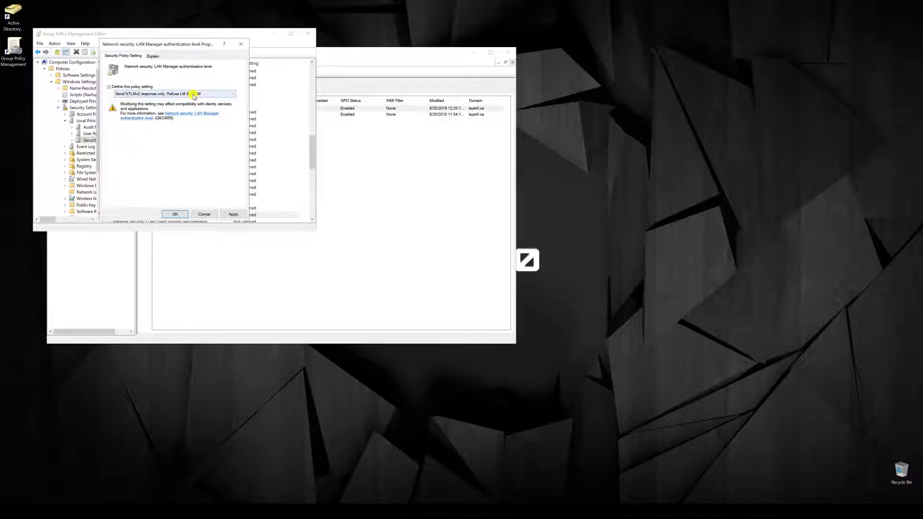
{"action": "left_click", "coordinate": [184, 213]}
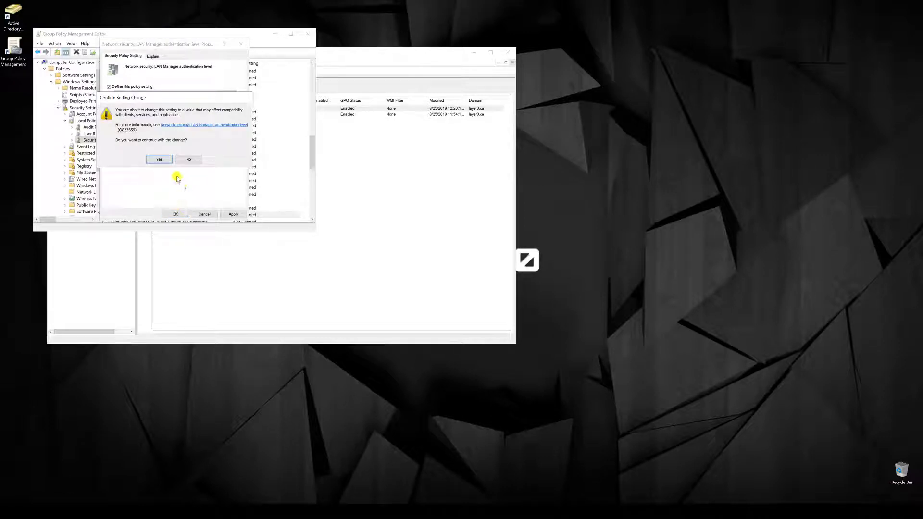
{"action": "left_click", "coordinate": [160, 159]}
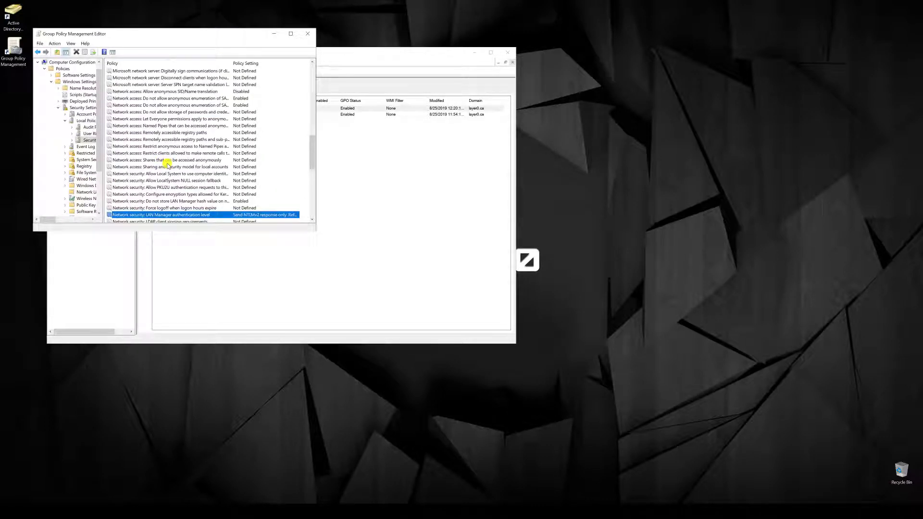
{"action": "left_click", "coordinate": [308, 34]}
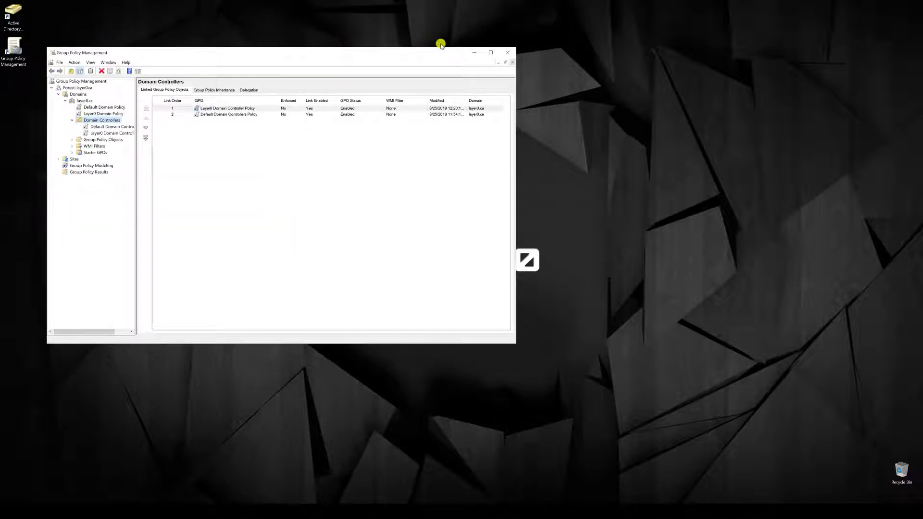
{"action": "left_click", "coordinate": [506, 51]}
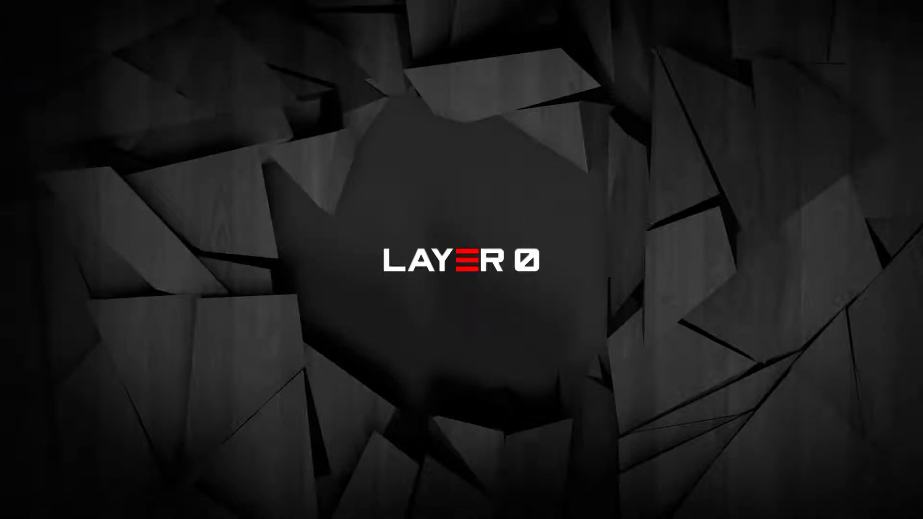